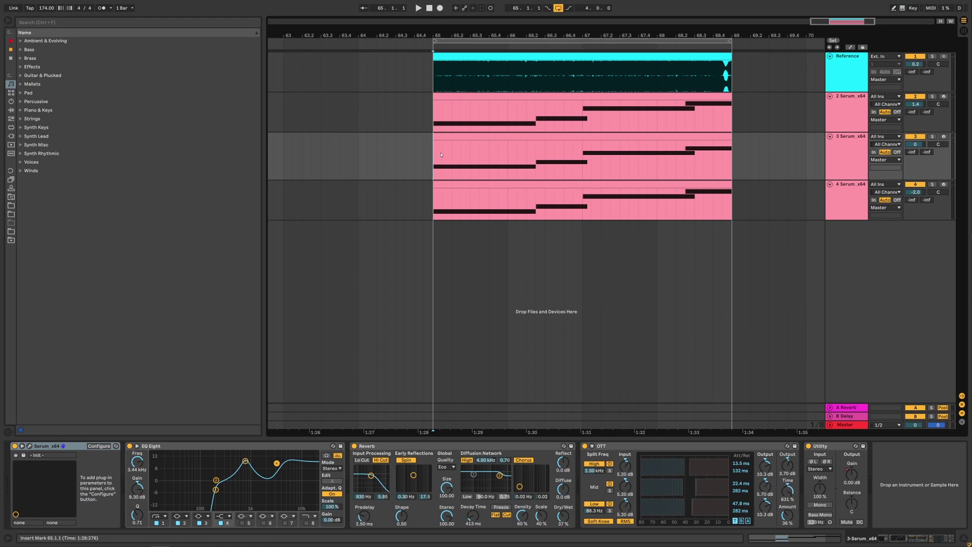
- Bypass the Reference track's EQ Eight, audition it, and lower its volume to -0.8 dB
click(882, 69)
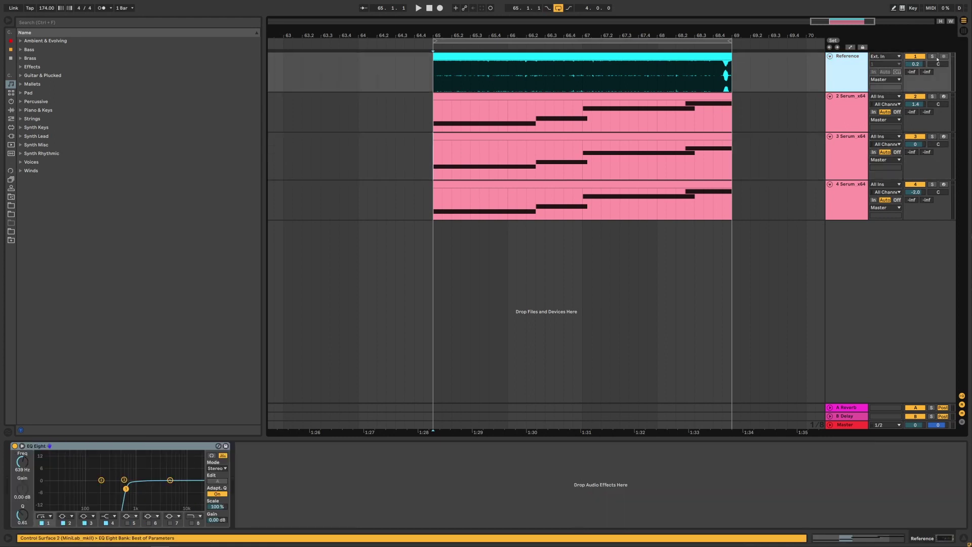
click(14, 446)
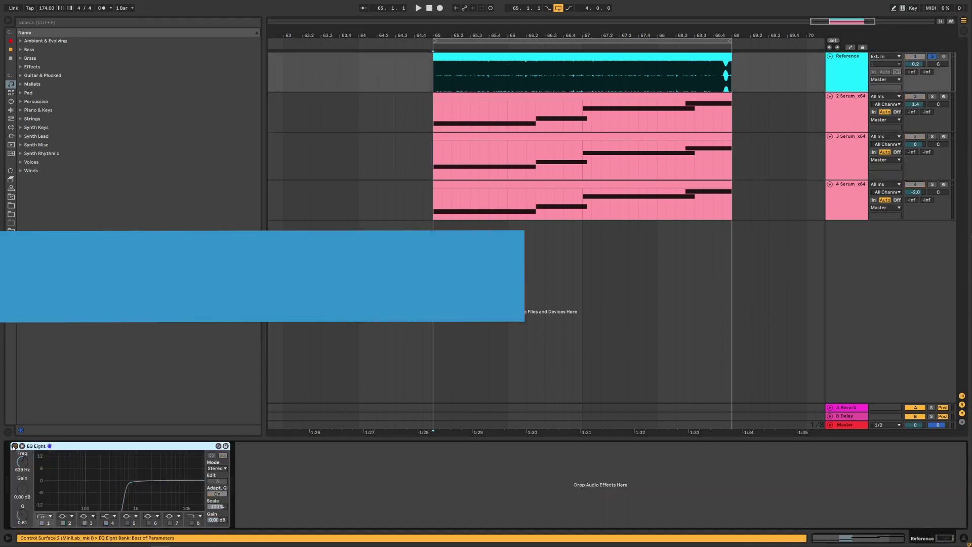
key(space)
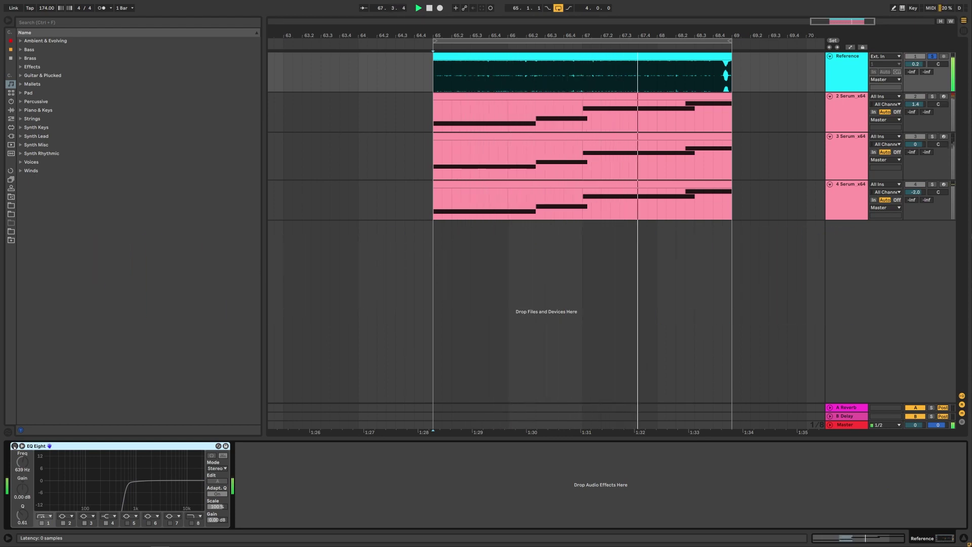
key(space)
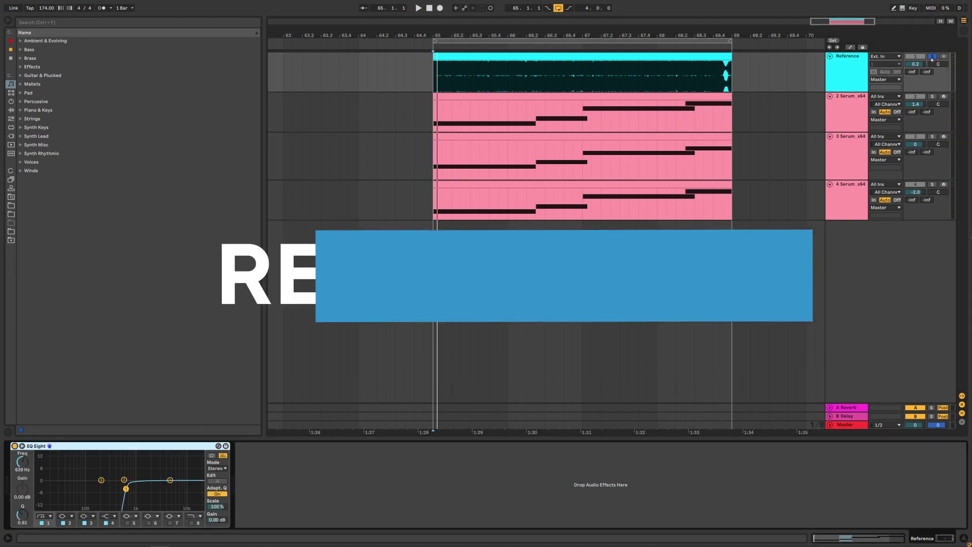
key(space)
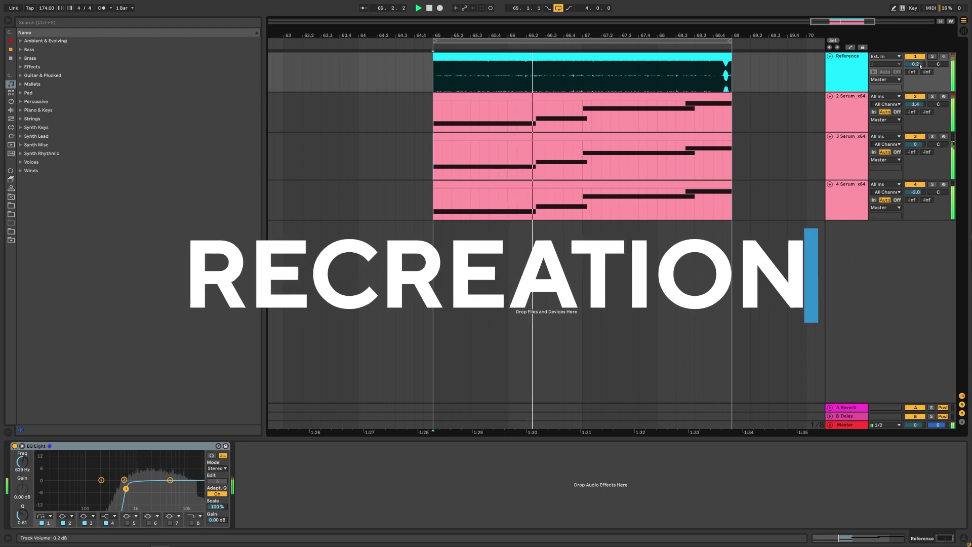
drag(916, 64, 915, 69)
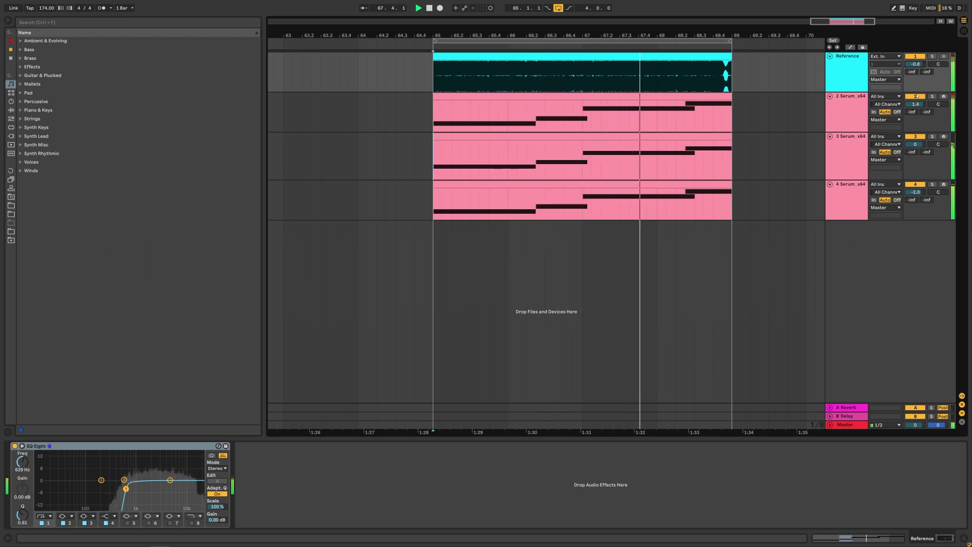
key(space)
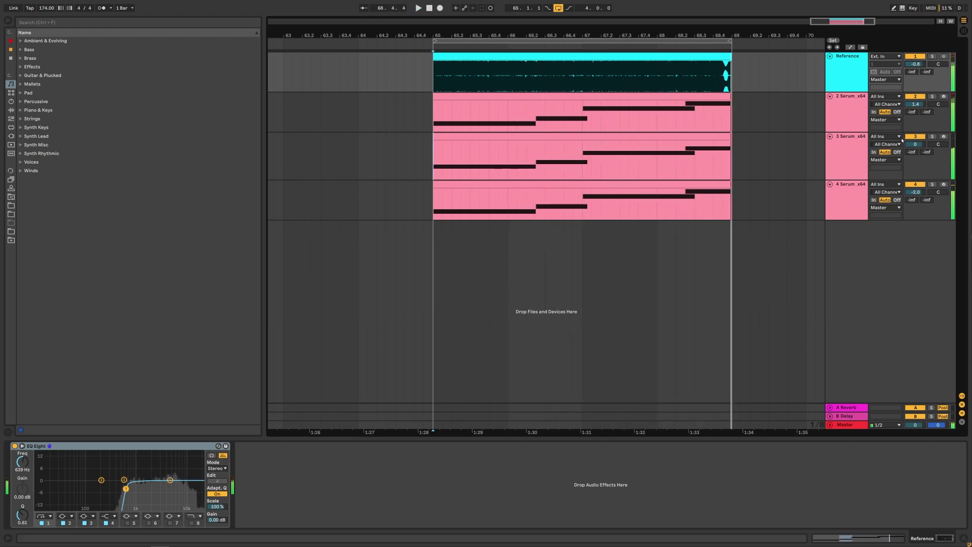
- Solo and audition tracks 2 and 3, raising track 3's volume to 1.3 dB
click(932, 96)
click(435, 116)
key(space)
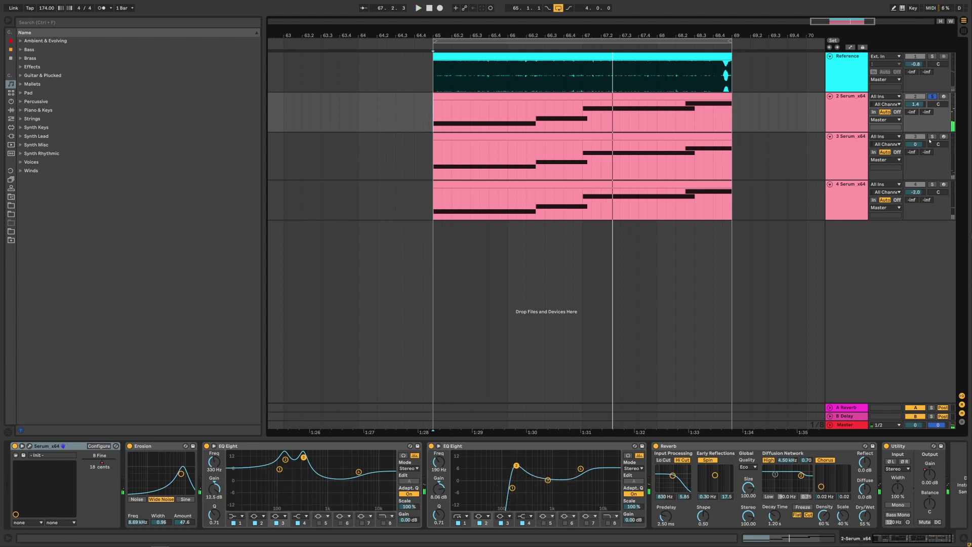
click(933, 137)
key(space)
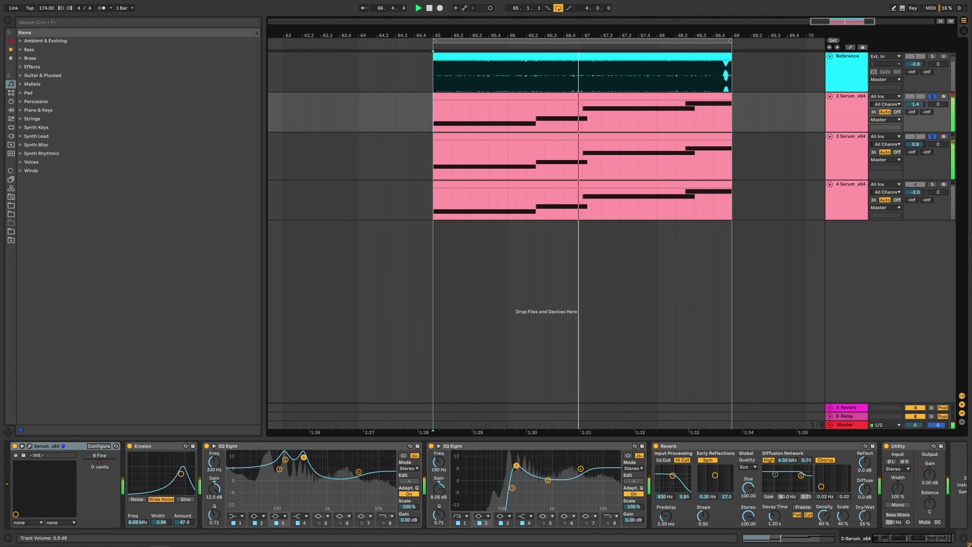
drag(926, 145, 926, 144)
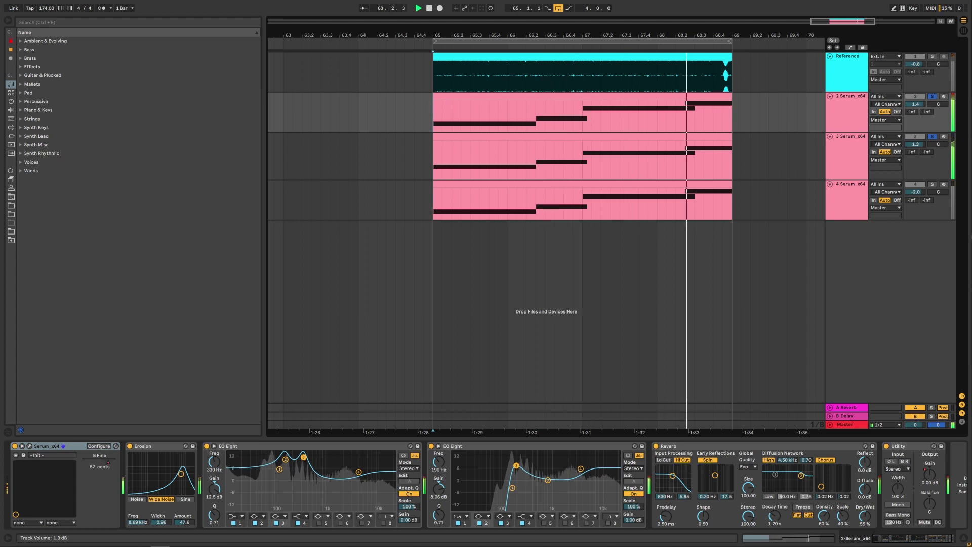
key(space)
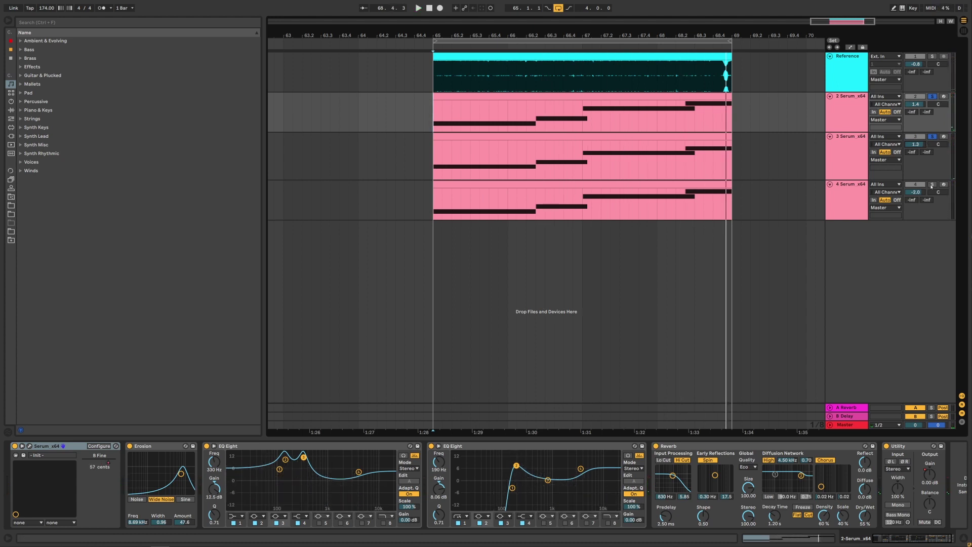
- Solo and play track 4 from bar 65, then reselect track 3 and track 2
click(931, 185)
click(863, 201)
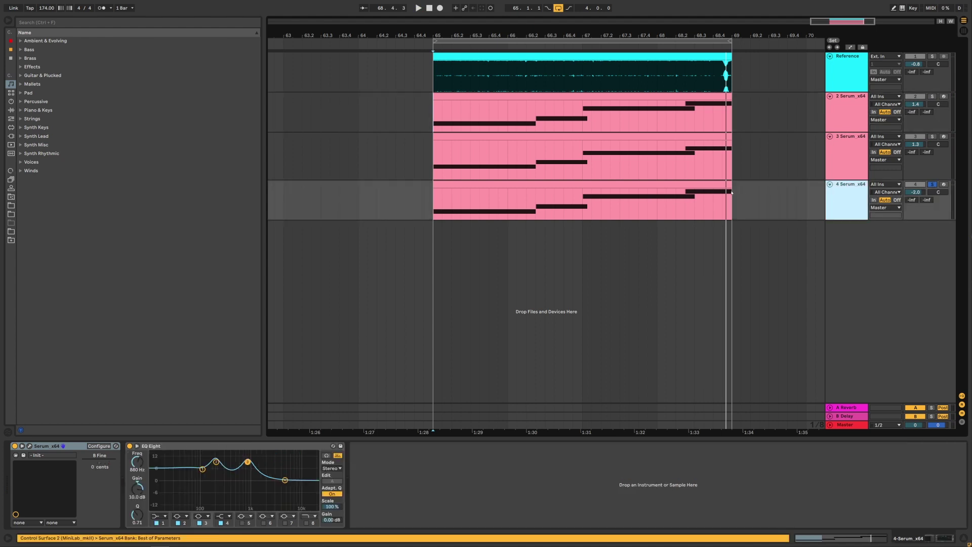
key(space)
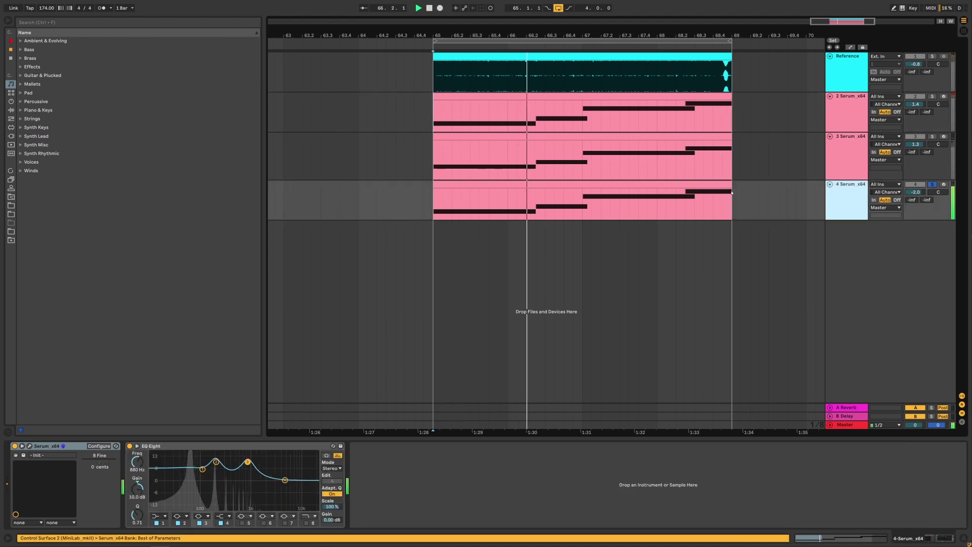
click(842, 164)
click(836, 118)
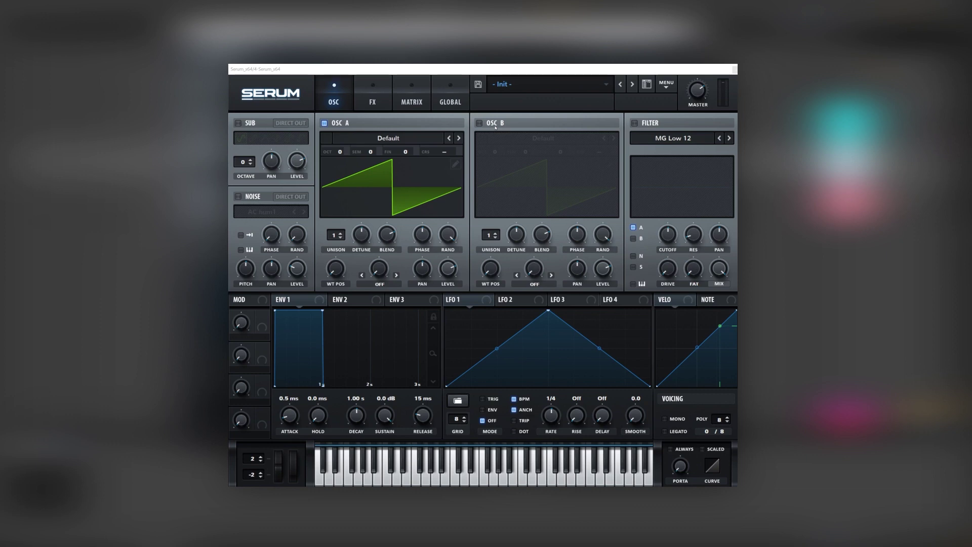
- Enable oscillator B and load the Basic Shapes wavetable into oscillators A and B
click(479, 122)
click(512, 138)
mouse_move(522, 165)
click(579, 201)
click(355, 137)
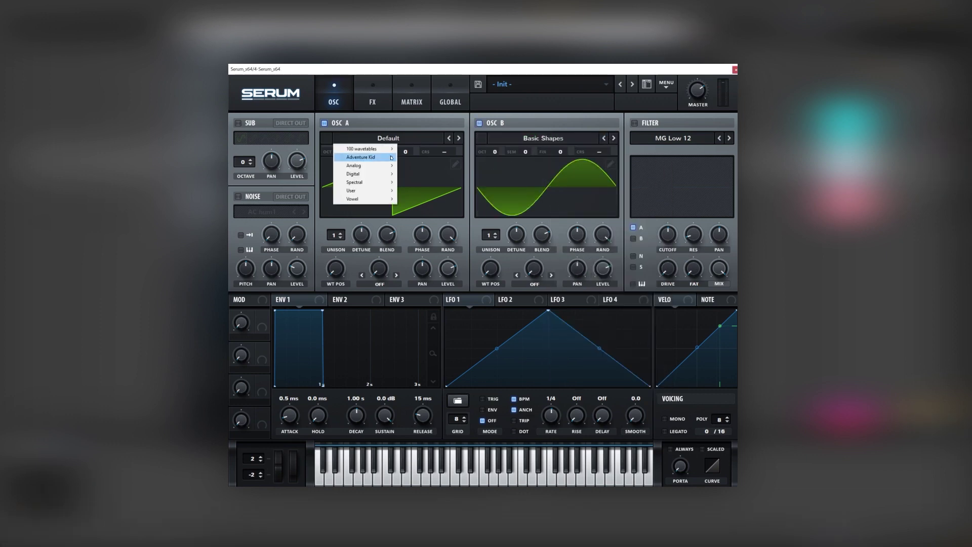
mouse_move(390, 165)
click(425, 204)
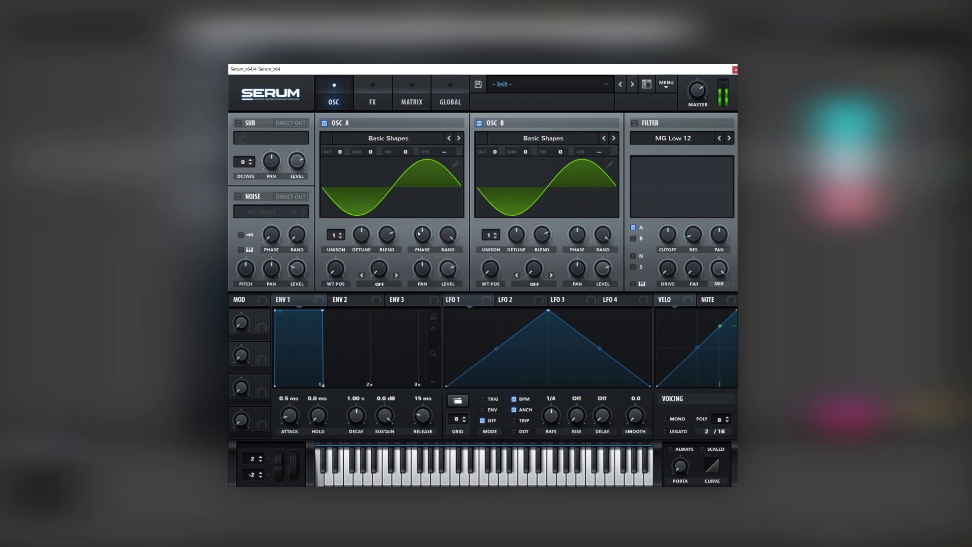
- Morph both oscillators to saw and set oscillator B's phase to 120°
drag(484, 268, 485, 255)
drag(336, 268, 341, 258)
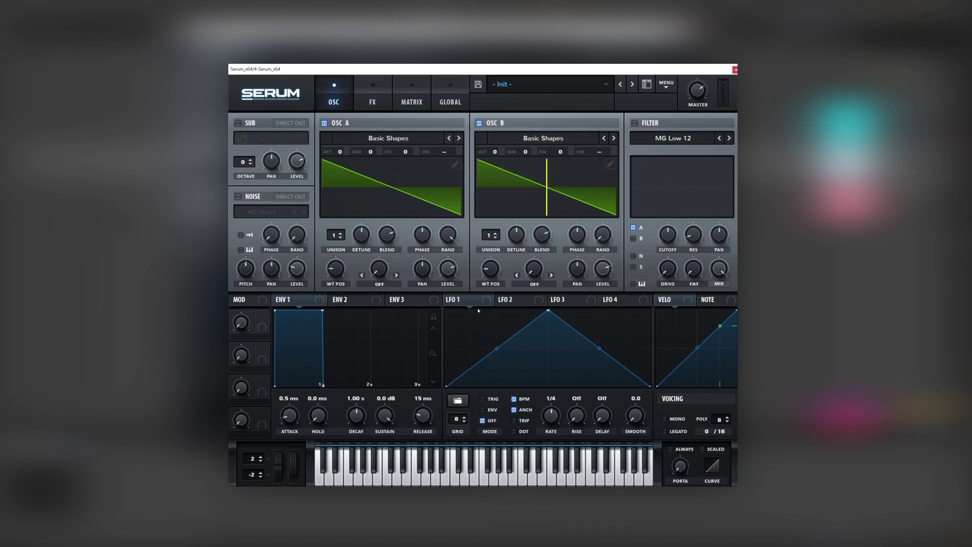
drag(578, 235, 579, 242)
mouse_move(422, 234)
mouse_down()
mouse_move(416, 266)
mouse_move(424, 241)
mouse_up()
drag(577, 234, 575, 239)
drag(422, 233, 422, 233)
drag(576, 234, 576, 235)
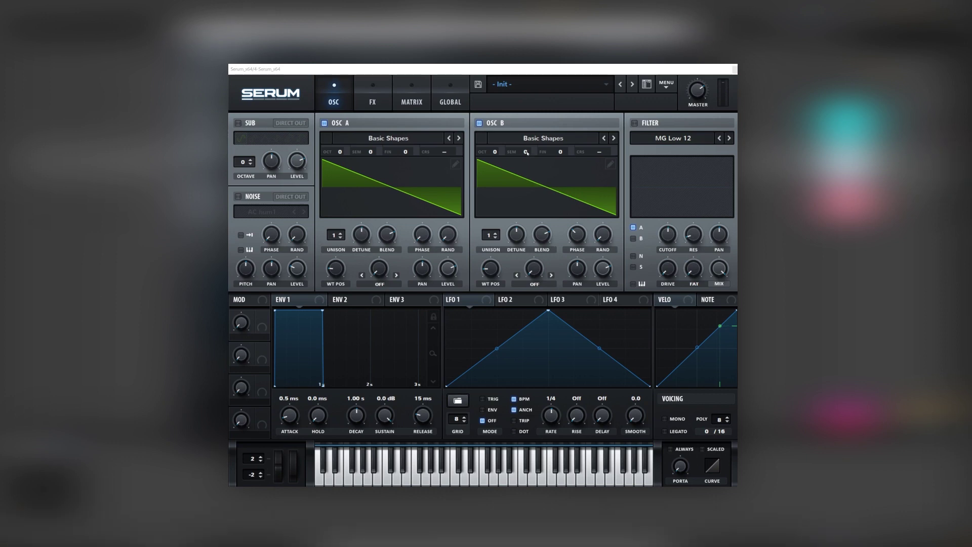
- Transpose oscillator B +1 semitone, map Macro 2 to its fine tune at reduced range, enable sub and noise
drag(527, 153, 530, 148)
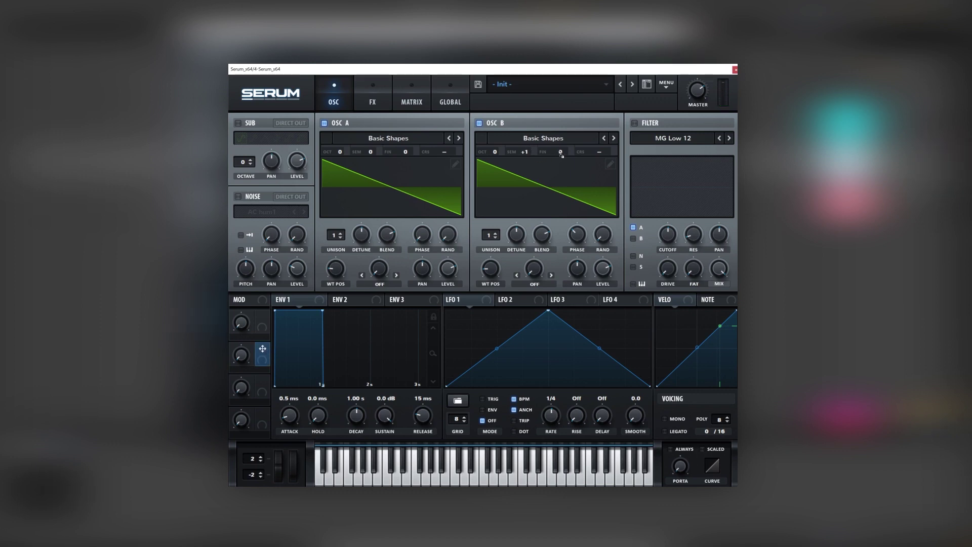
drag(560, 153, 561, 153)
drag(242, 356, 270, 331)
drag(571, 152, 569, 158)
mouse_move(249, 348)
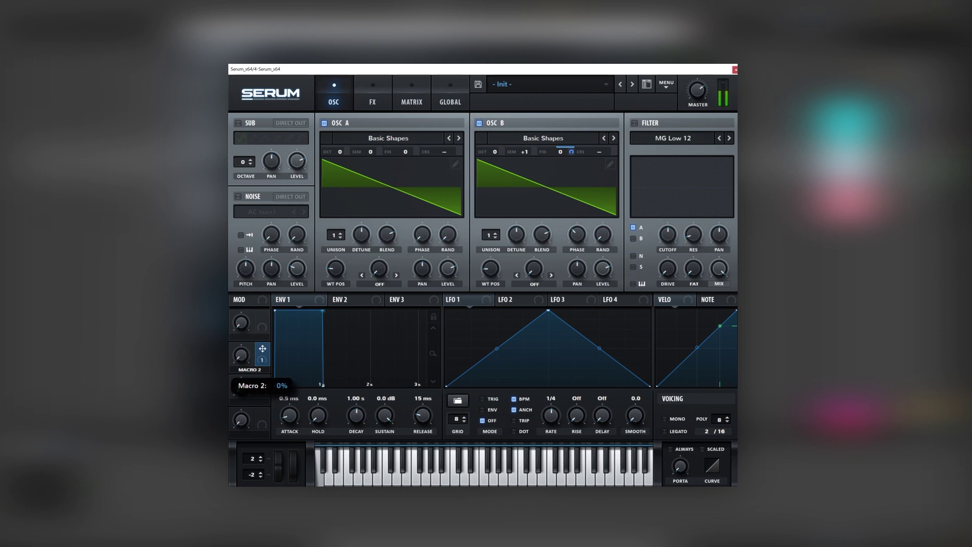
drag(236, 385, 236, 385)
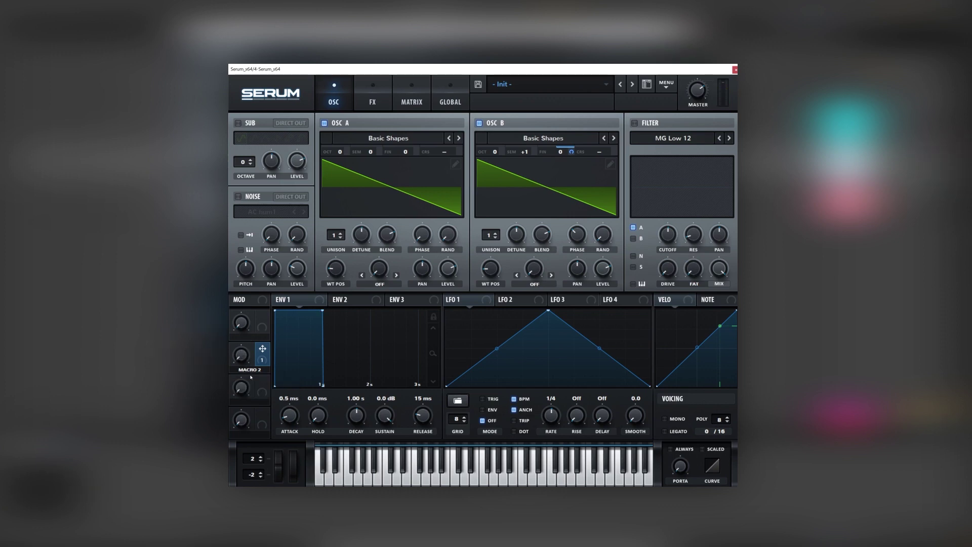
click(238, 123)
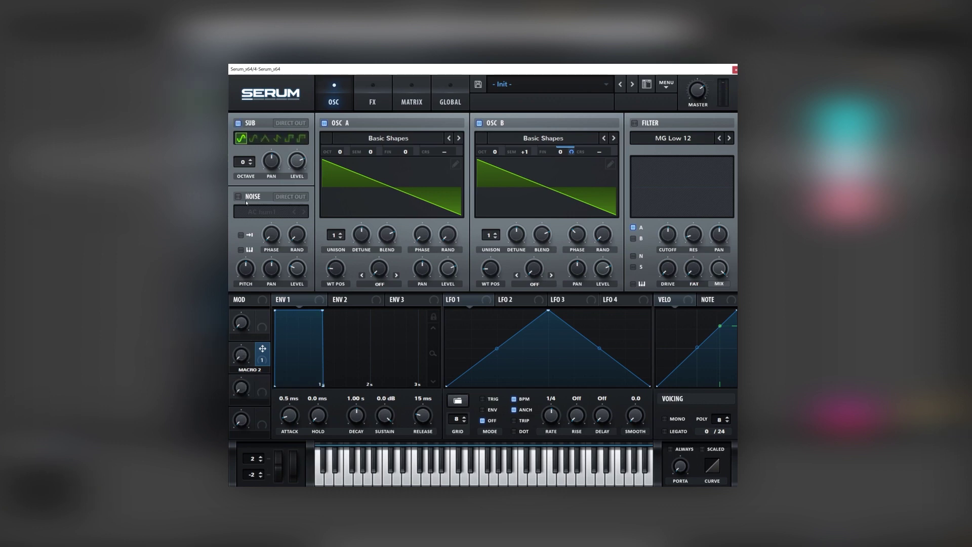
click(238, 197)
- Enable Serum's Tube distortion with drive raised to 81%
click(369, 104)
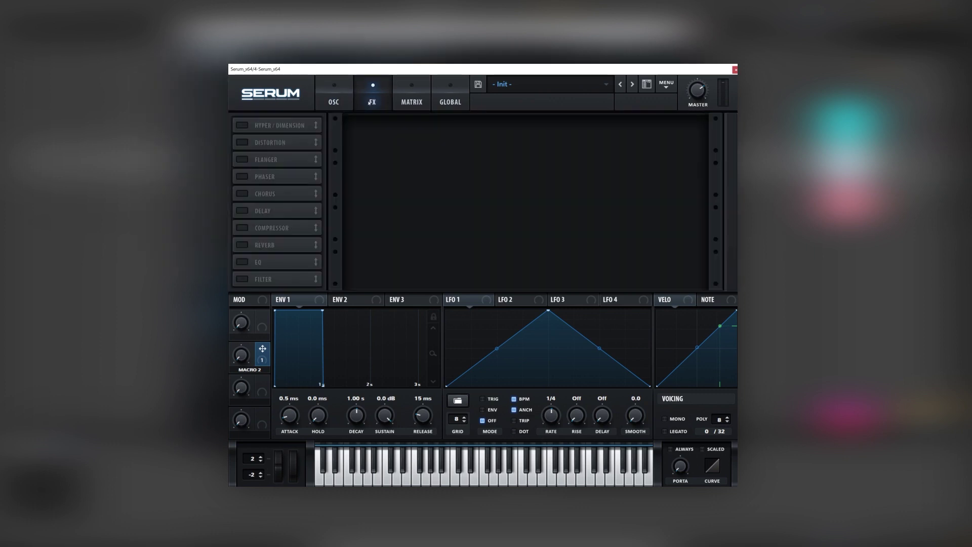
click(242, 142)
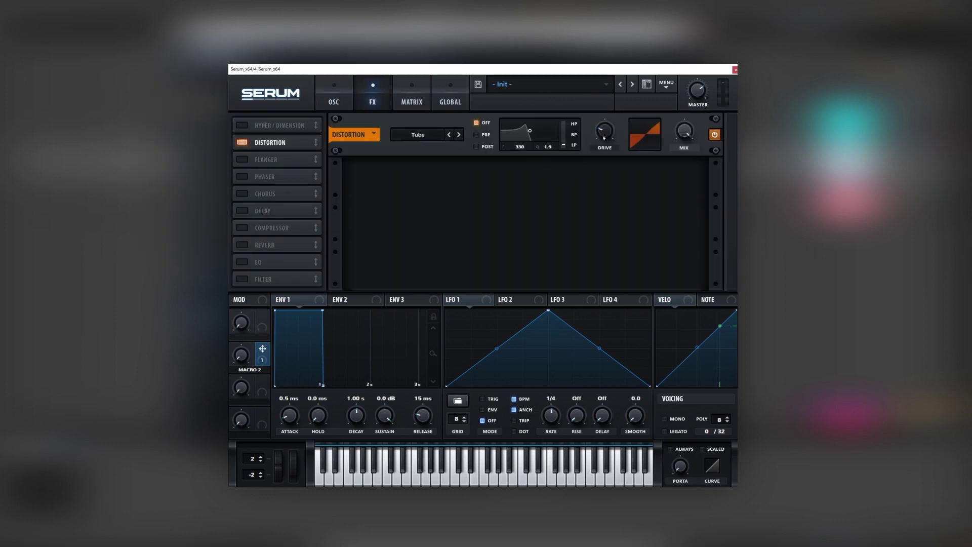
drag(604, 138, 615, 79)
- Place an EQ before the distortion with a wide -20 dB low-band peak dip at 471 Hz
click(243, 262)
drag(265, 261, 265, 137)
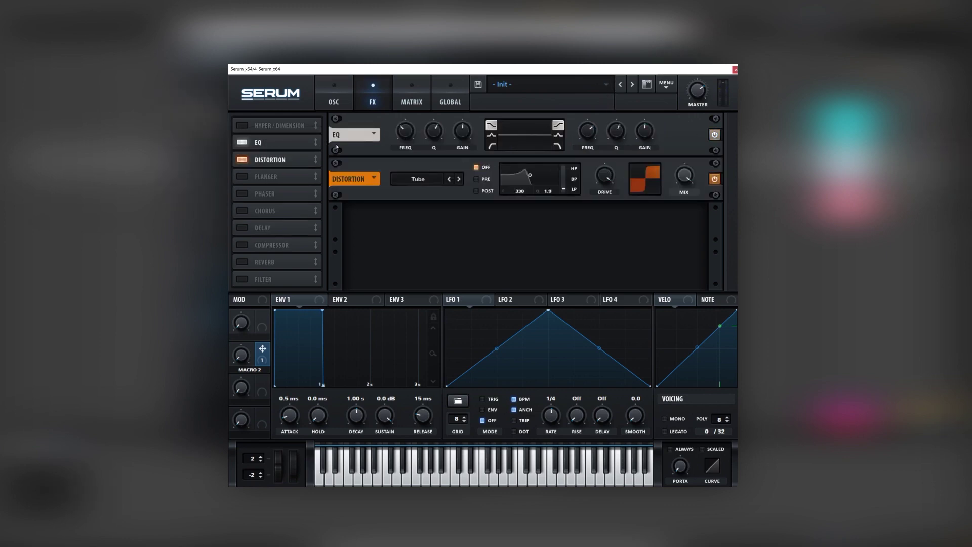
click(491, 135)
drag(468, 129, 449, 155)
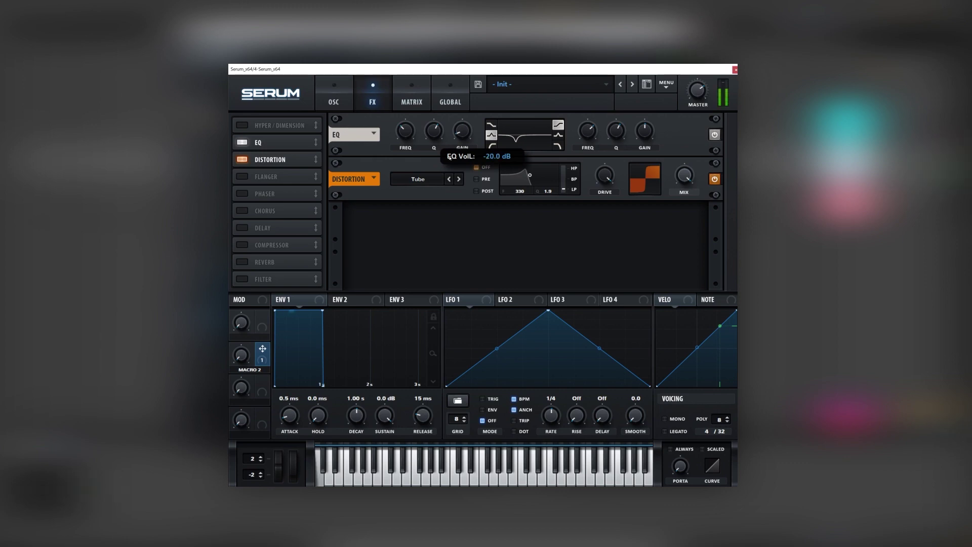
mouse_move(433, 139)
drag(434, 139, 434, 144)
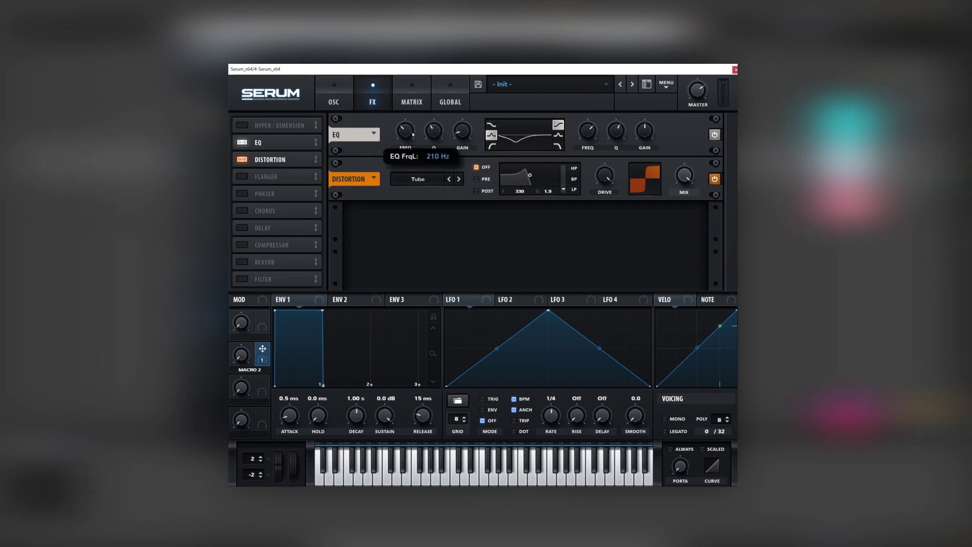
drag(413, 134, 414, 126)
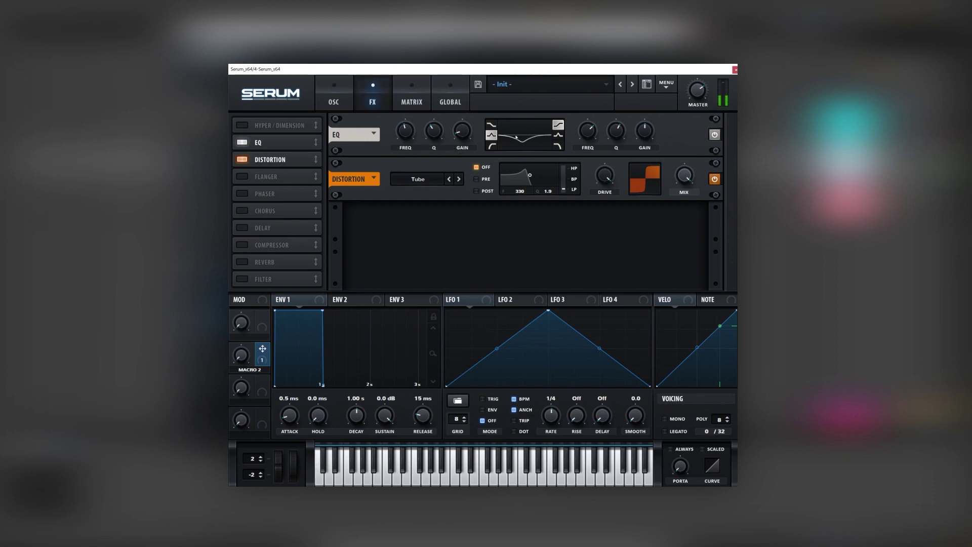
- Switch the EQ high band to peak, boost it to about 15 dB, and refine the low-band dip
click(557, 134)
mouse_move(649, 120)
drag(615, 131, 594, 129)
drag(410, 133, 409, 137)
drag(463, 131, 465, 132)
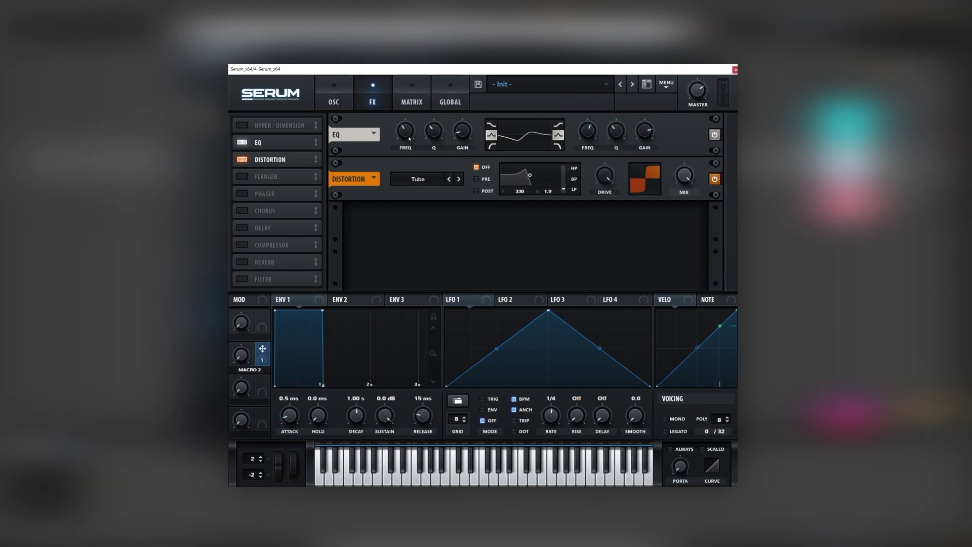
drag(409, 138, 409, 139)
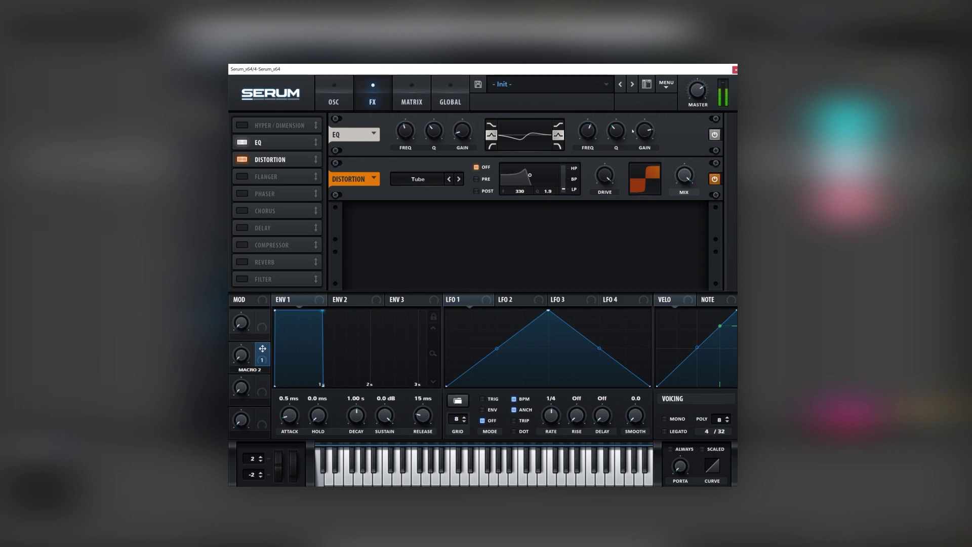
drag(645, 131, 609, 127)
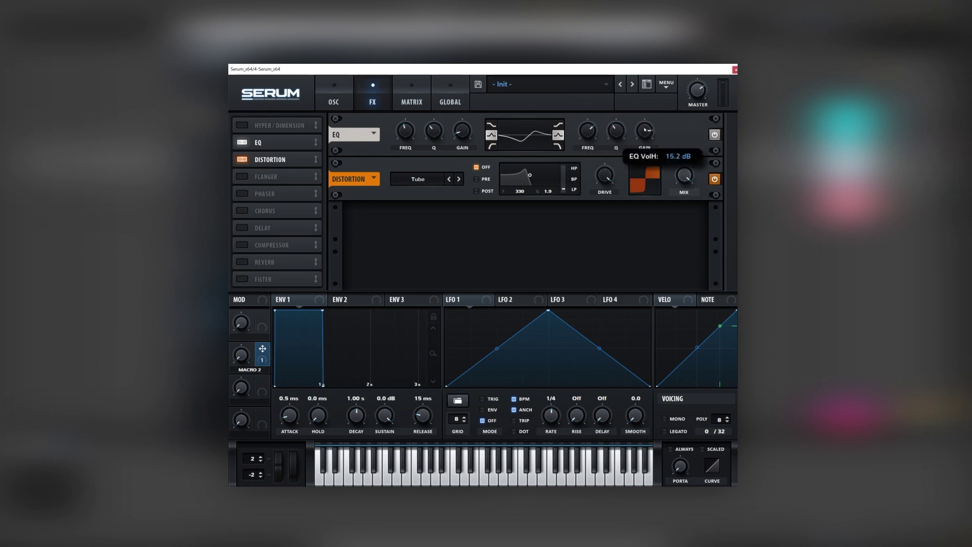
mouse_move(589, 134)
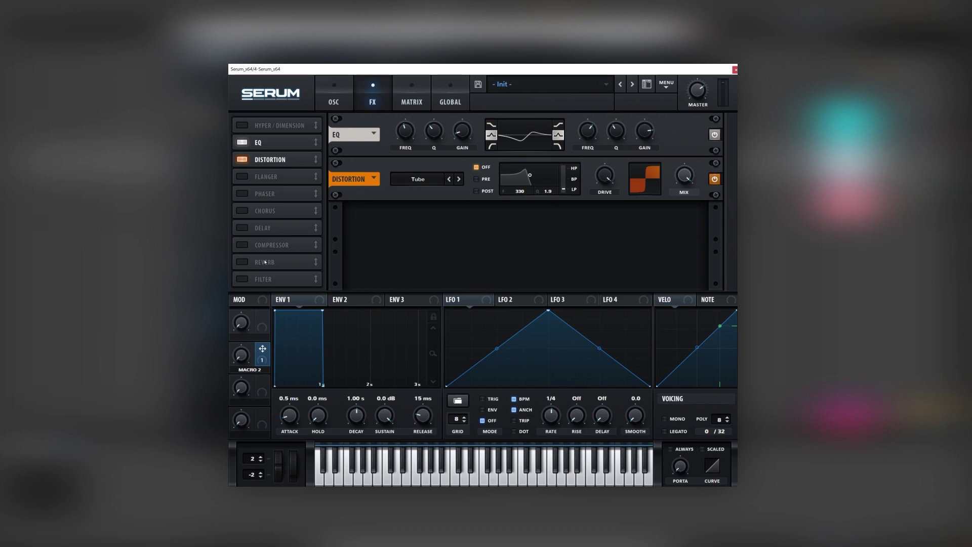
- Add a Phaser after the distortion with its depth lowered
click(243, 194)
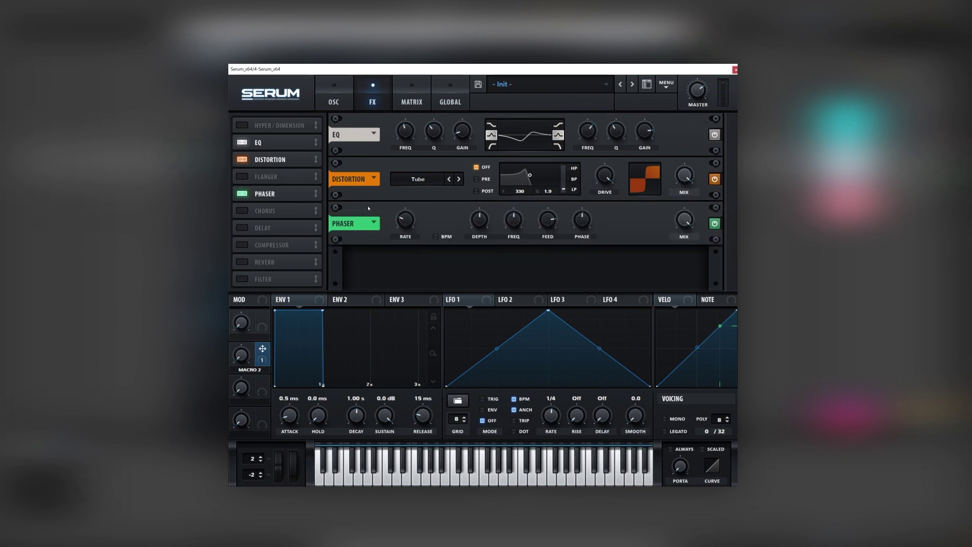
drag(476, 223, 477, 243)
mouse_move(514, 223)
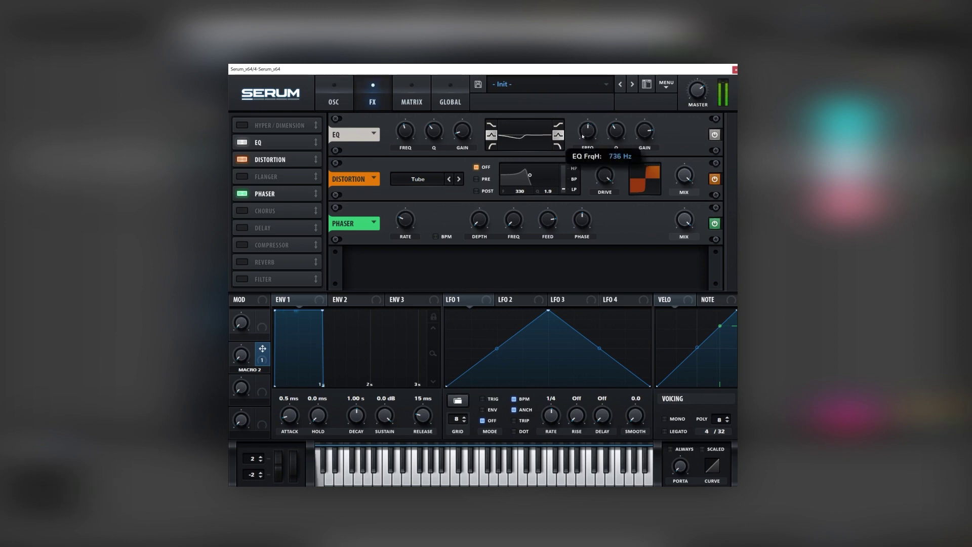
- Retune the EQ so the low dip sits near 382 Hz and the high boost at 14.3 dB
mouse_move(405, 127)
drag(405, 127, 408, 139)
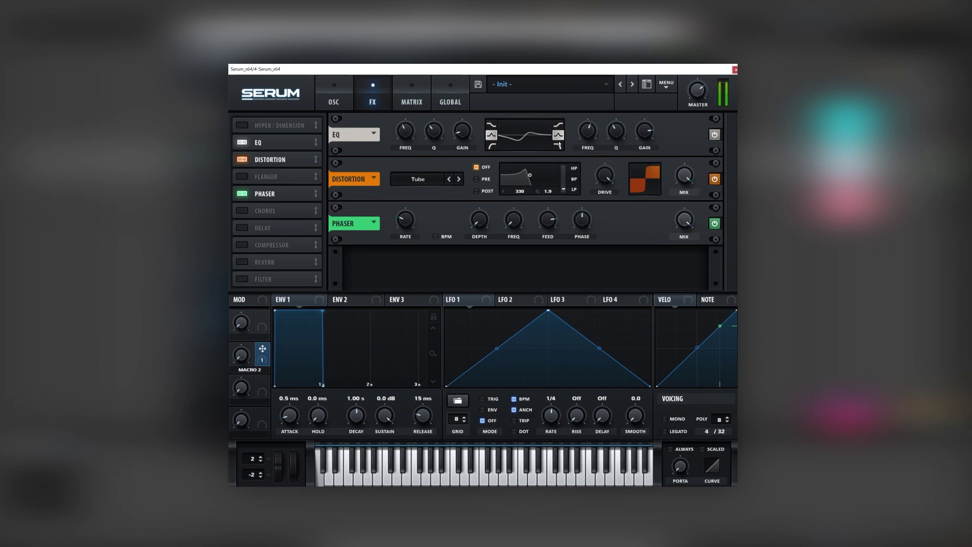
mouse_move(588, 133)
drag(588, 133, 641, 135)
click(413, 129)
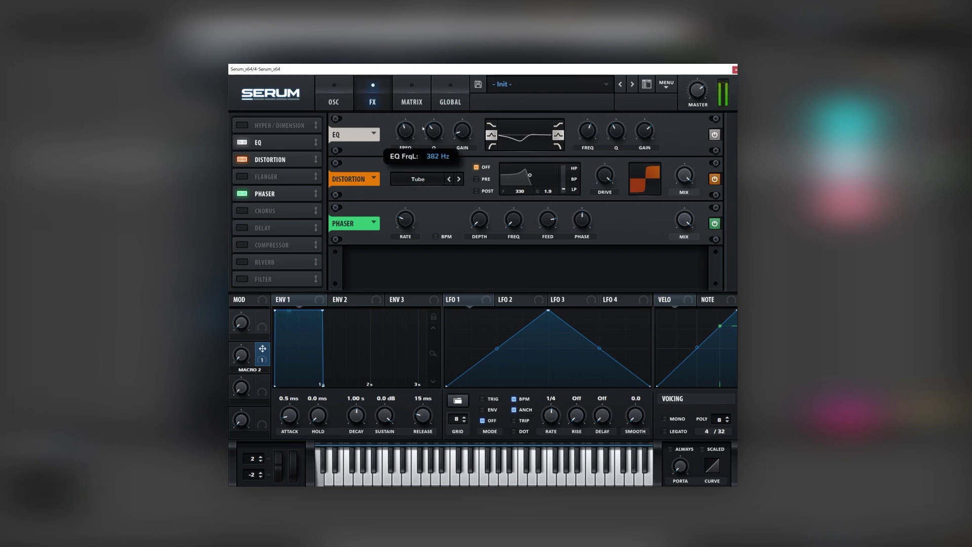
drag(463, 130, 462, 131)
click(645, 133)
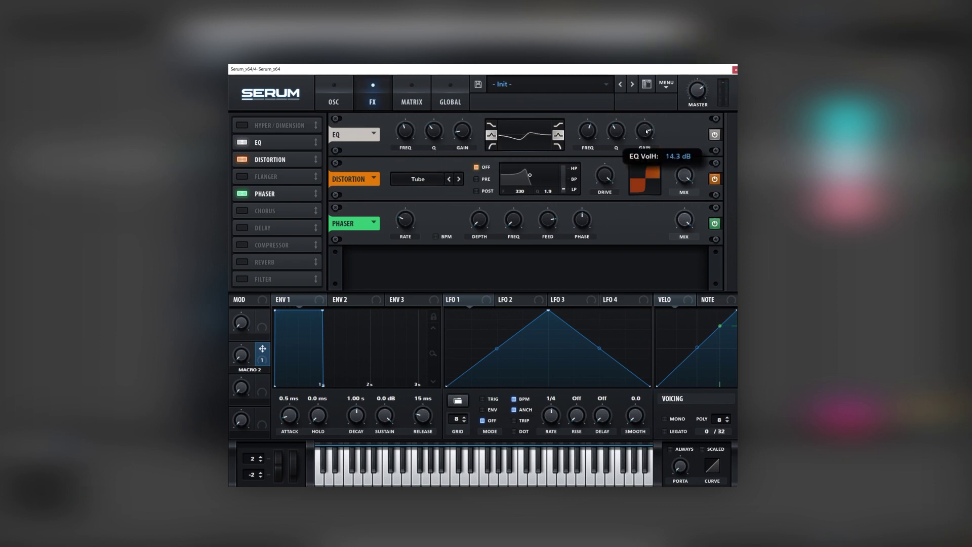
drag(617, 132, 645, 134)
click(596, 135)
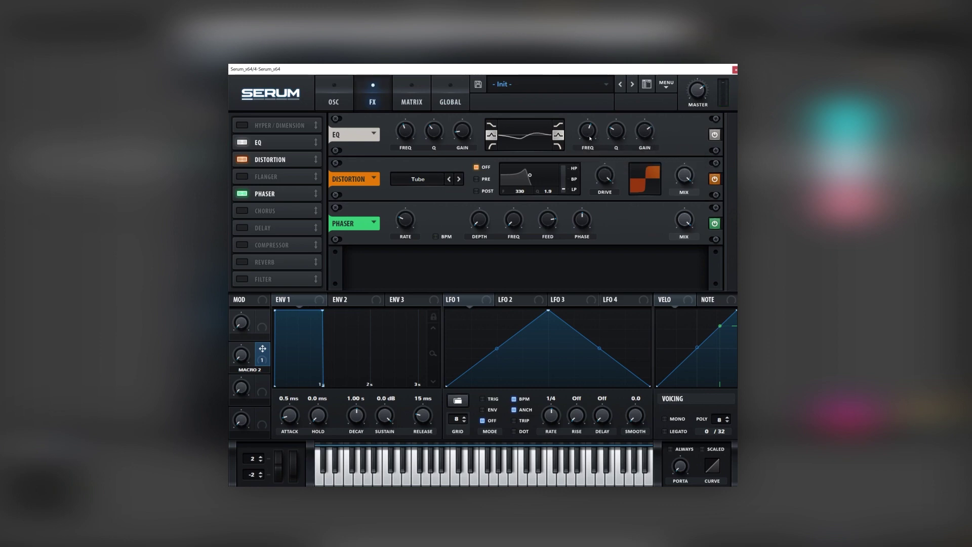
- Add a Chorus with a high-pass filter at 640 Hz and mix around 41%
click(243, 210)
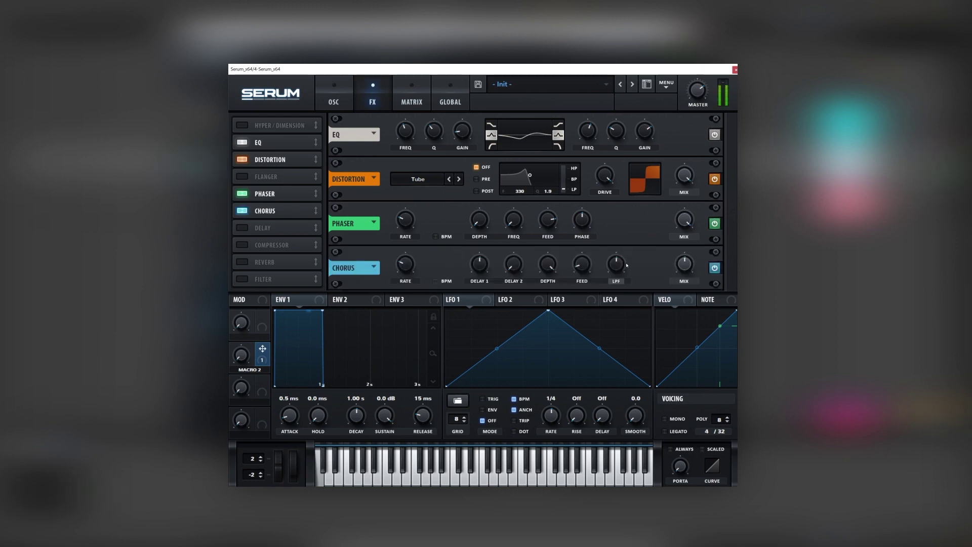
click(616, 280)
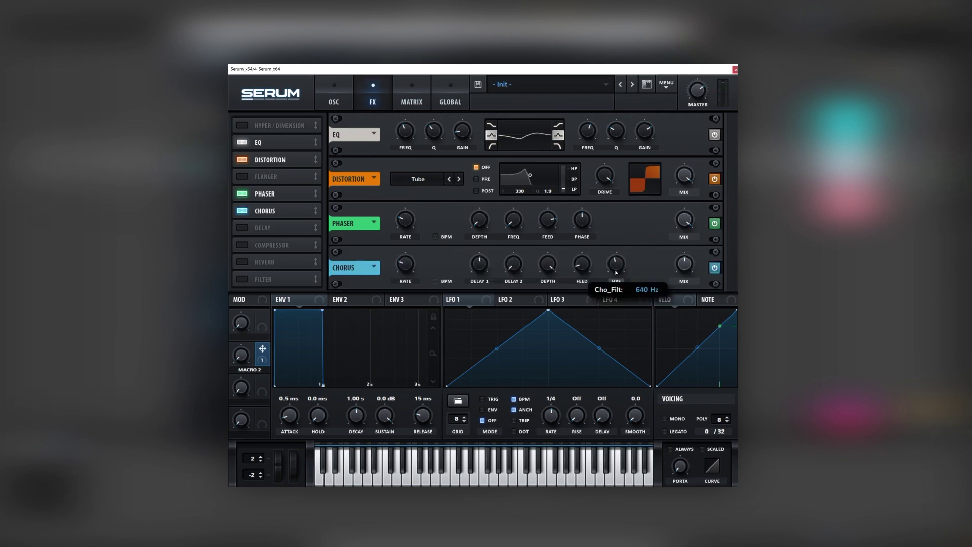
drag(687, 269, 686, 274)
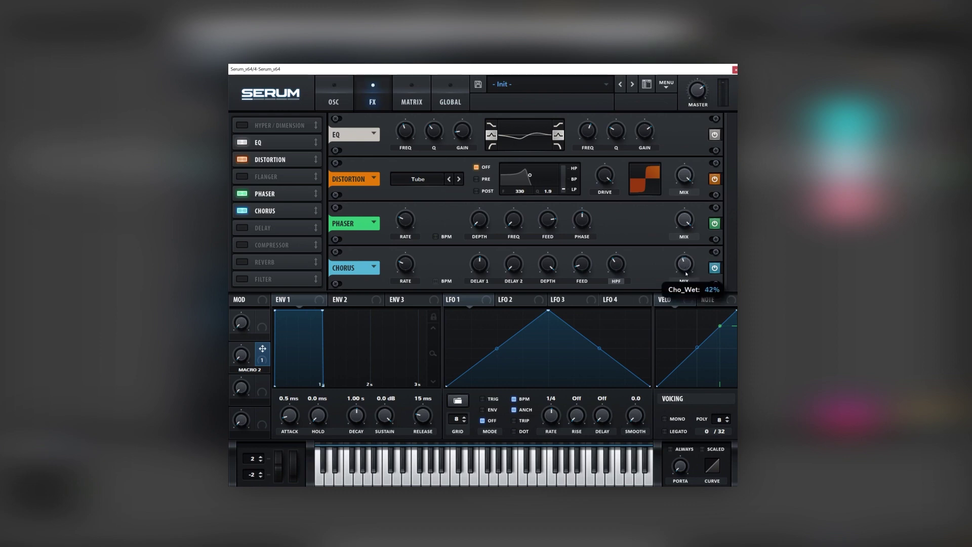
- Enable the MG Low 6 filter, assign LFO 1 to its cutoff, unsync LFO 1 and make it a sine
click(242, 279)
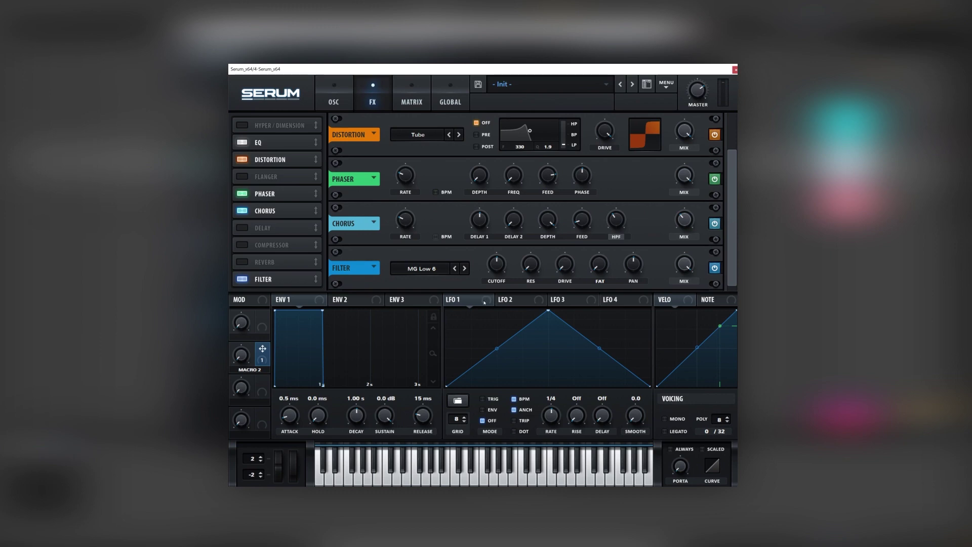
drag(503, 271, 502, 263)
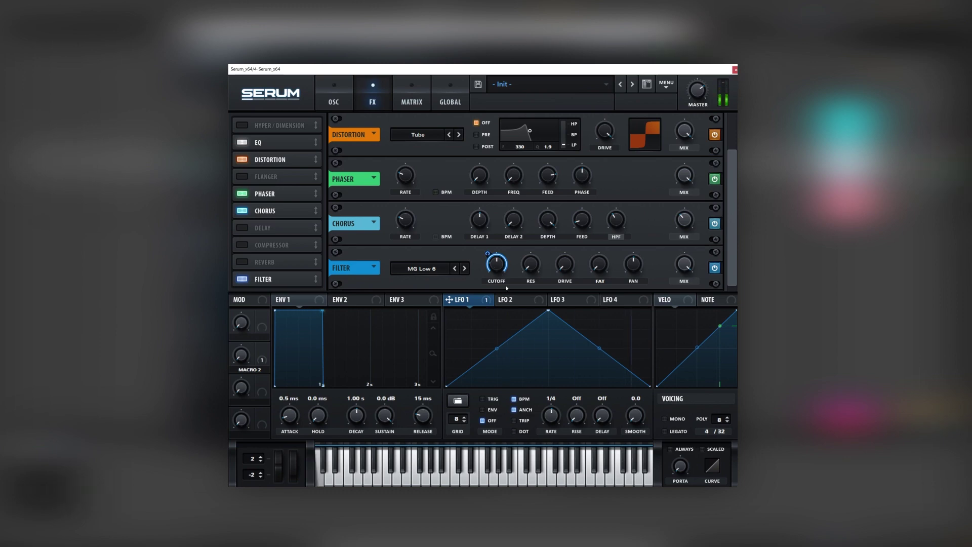
click(525, 399)
drag(558, 414, 559, 421)
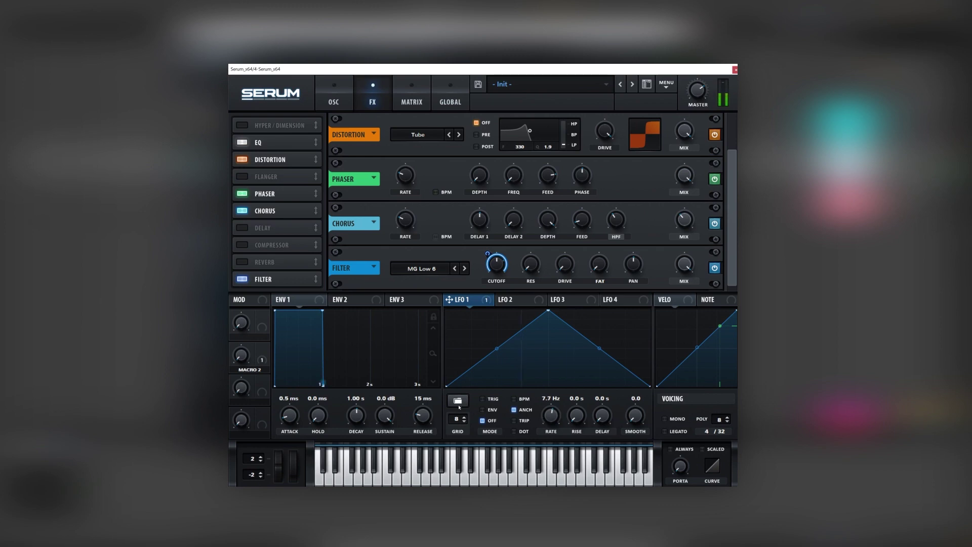
click(459, 401)
mouse_move(499, 400)
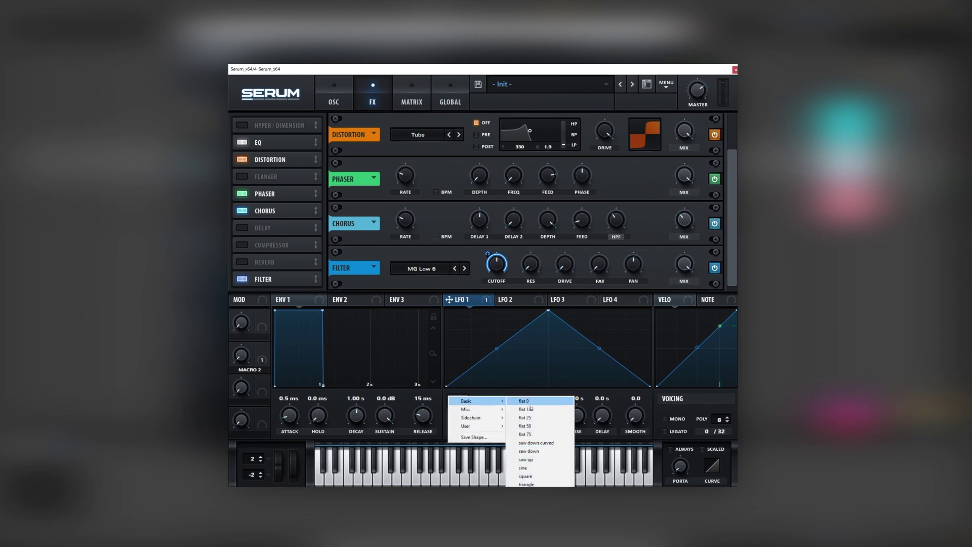
click(531, 468)
- Deepen LFO 1's cutoff modulation, speed it to about 10 Hz, and raise the cutoff
drag(449, 299, 496, 264)
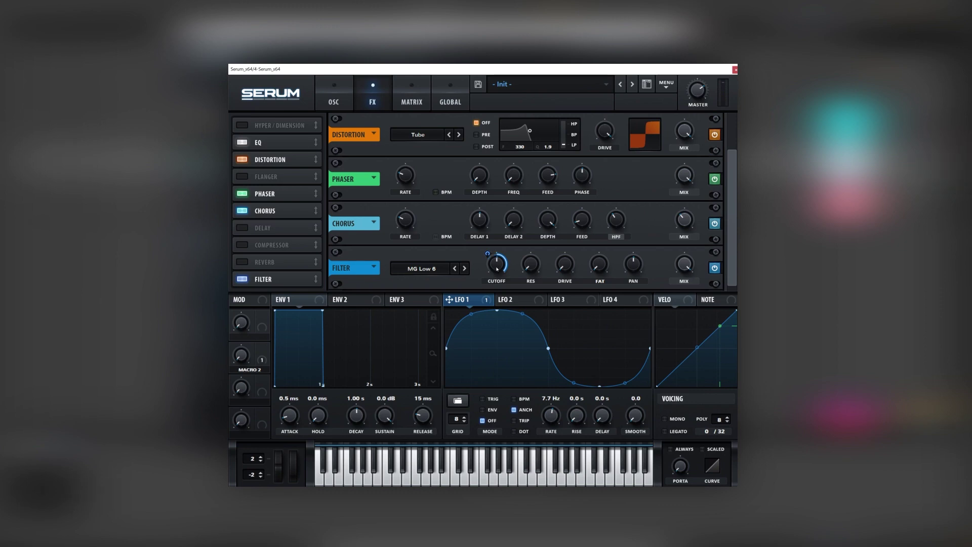
mouse_move(500, 267)
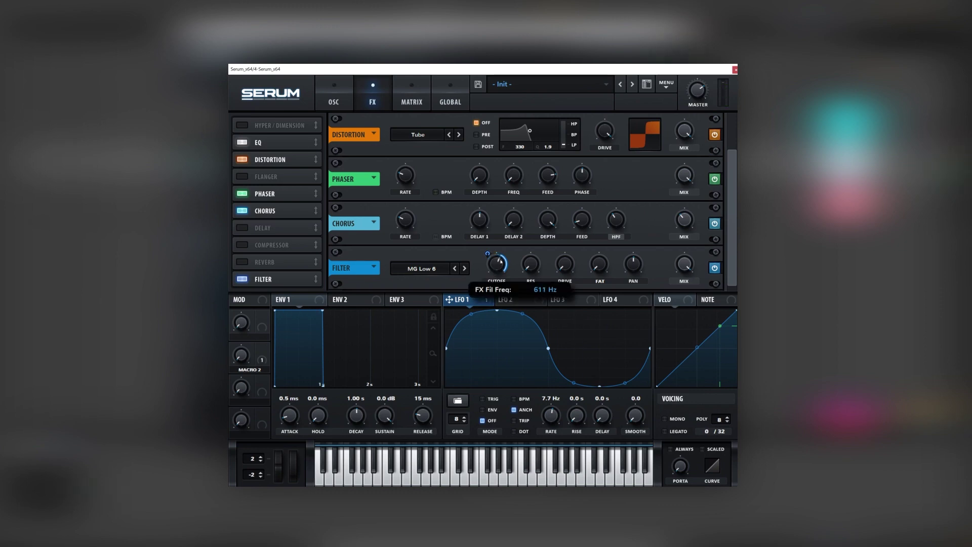
mouse_move(500, 266)
mouse_down()
mouse_move(492, 280)
mouse_move(493, 253)
mouse_up()
drag(551, 417, 554, 409)
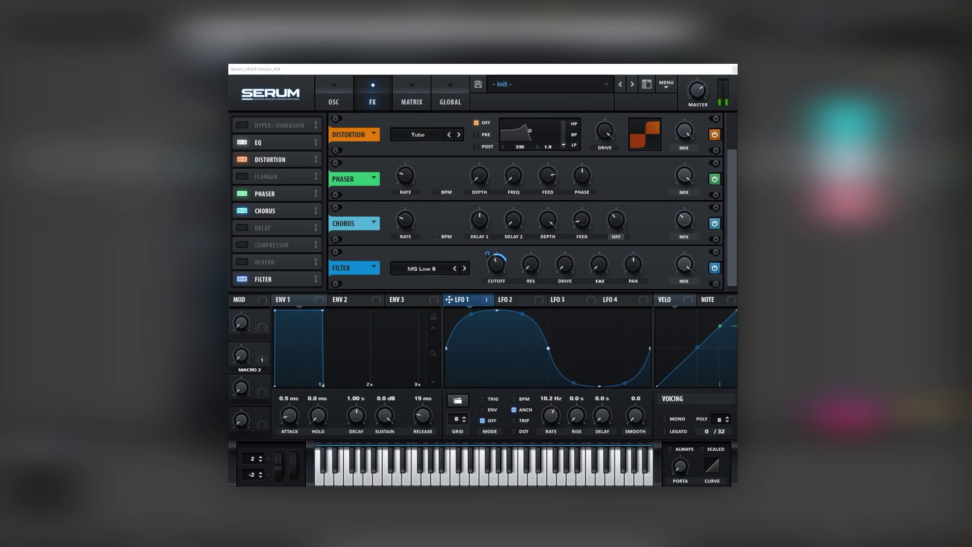
mouse_move(507, 256)
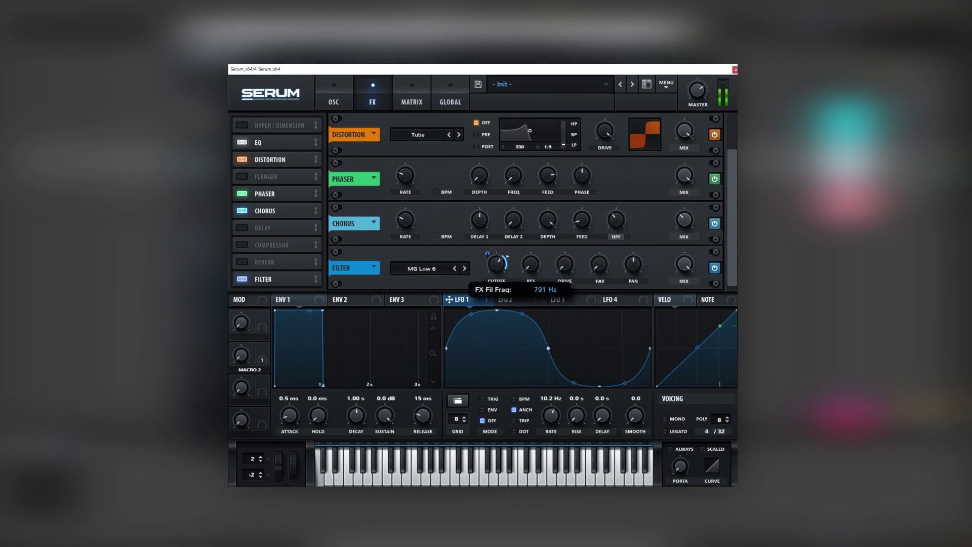
drag(506, 256, 510, 248)
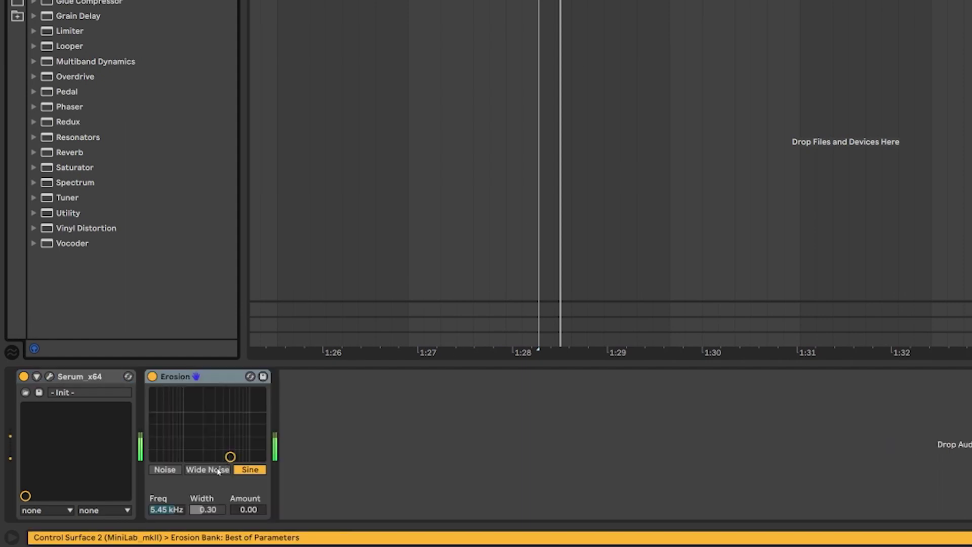
- Load Erosion after Serum in Wide Noise mode with amount 55 at 7.94 kHz
click(207, 469)
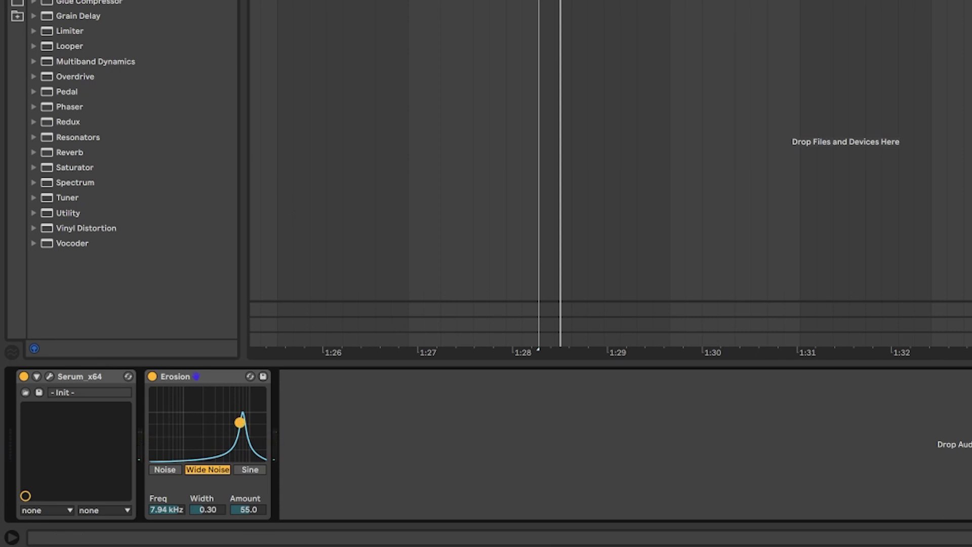
- Add EQ Eight after Erosion with a low shelf near 100 Hz and low-mid boosts around 290–550 Hz
drag(399, 217, 442, 438)
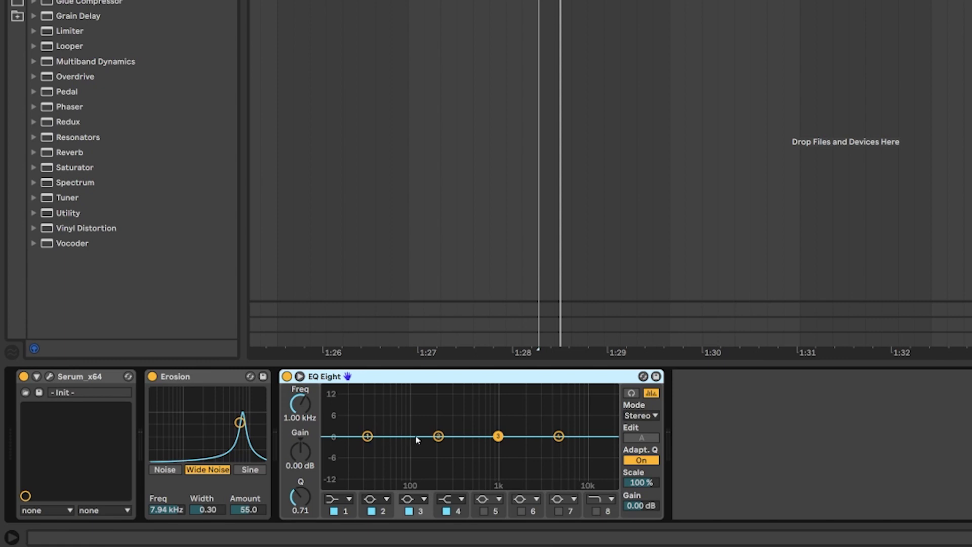
drag(374, 439, 412, 419)
key(space)
drag(498, 436, 435, 387)
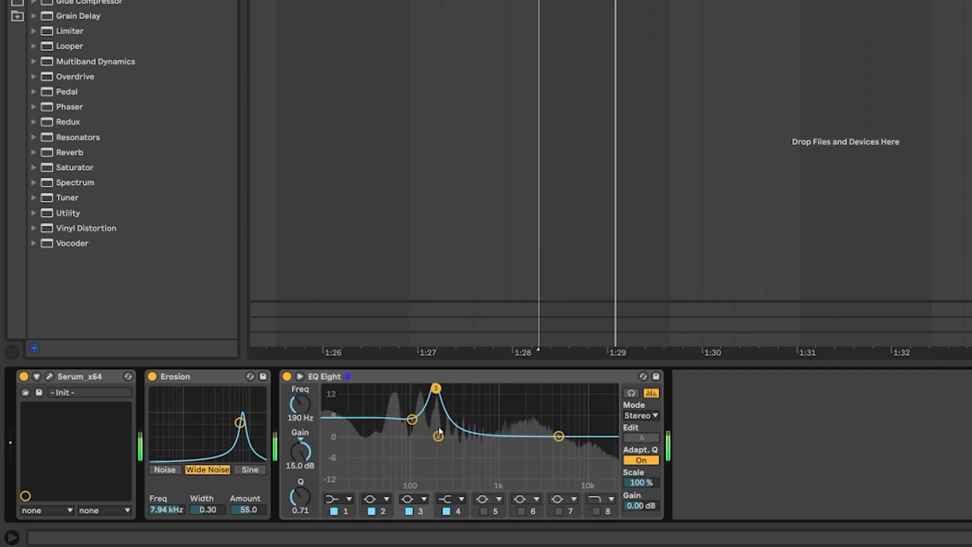
key(space)
drag(438, 435, 474, 402)
key(space)
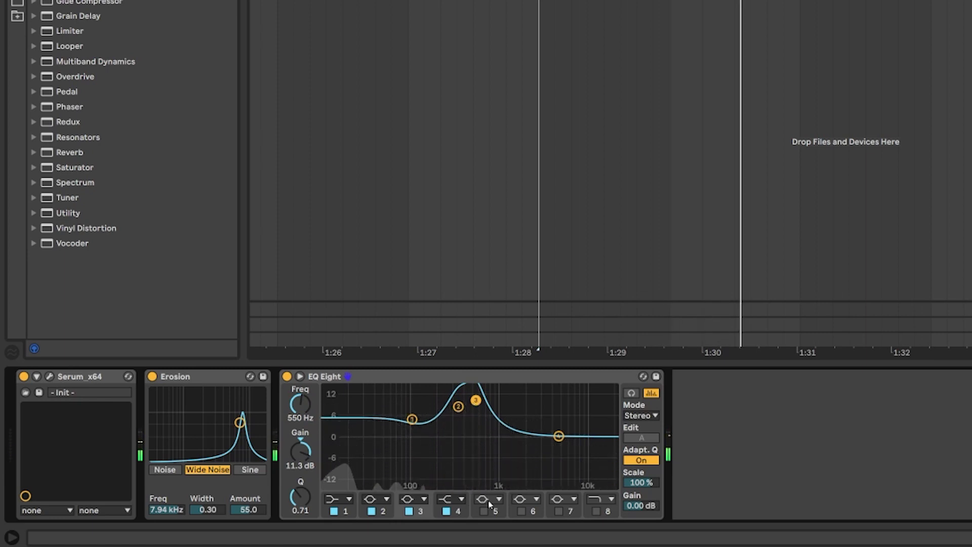
- Turn on EQ band 6 as a cut near 2 kHz, lower band 4, and boost band 2 to 13 dB at 337 Hz
click(521, 510)
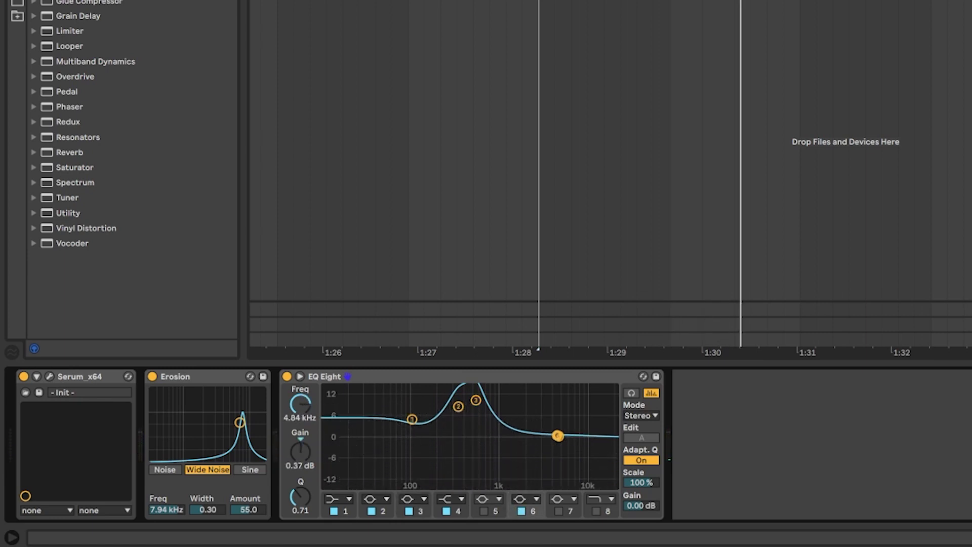
drag(520, 432, 561, 422)
key(space)
drag(524, 453, 524, 449)
mouse_move(458, 409)
mouse_down()
mouse_move(464, 393)
mouse_move(437, 402)
mouse_move(468, 398)
mouse_move(444, 403)
mouse_move(458, 395)
mouse_up()
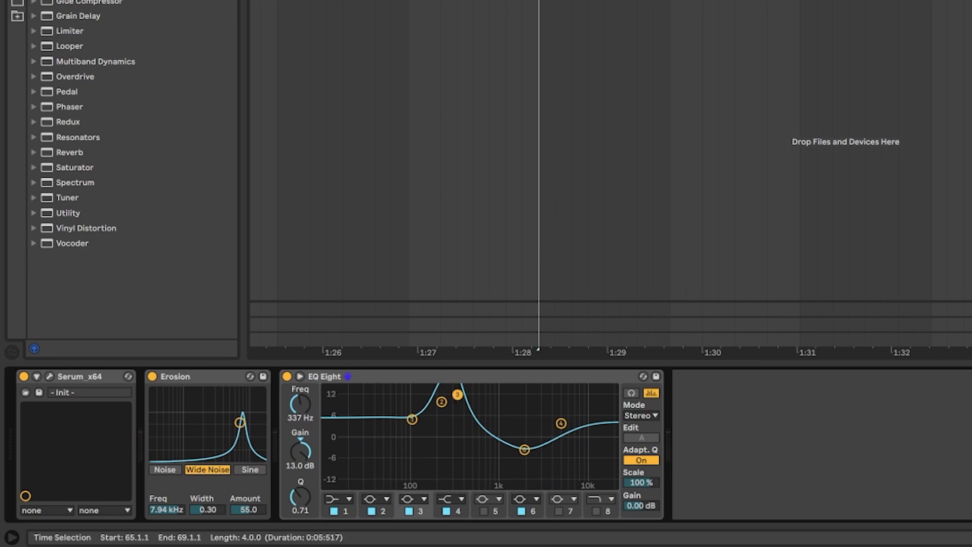
- Add a Reverb with a 710 ms decay and a reduced dry/wet mix
double_click(76, 153)
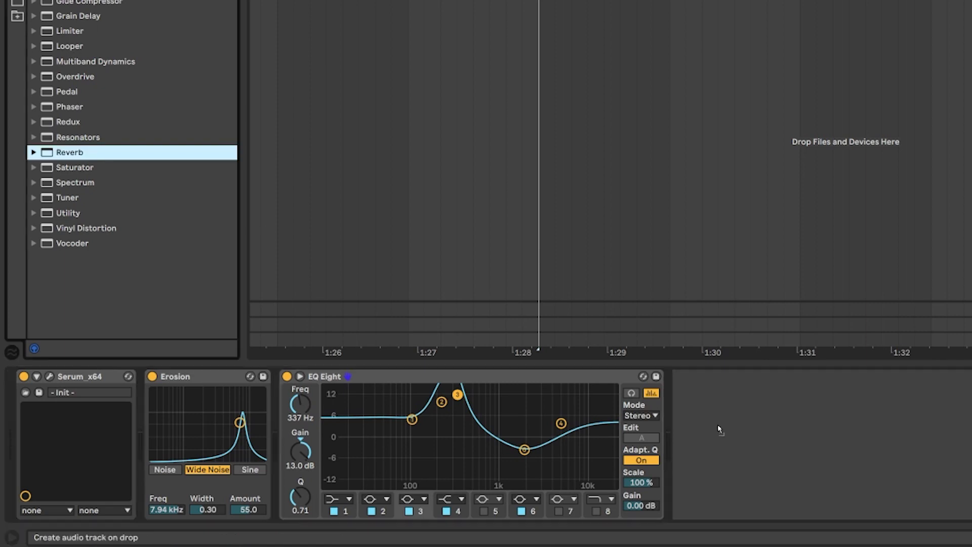
drag(215, 478, 215, 494)
drag(372, 499, 372, 506)
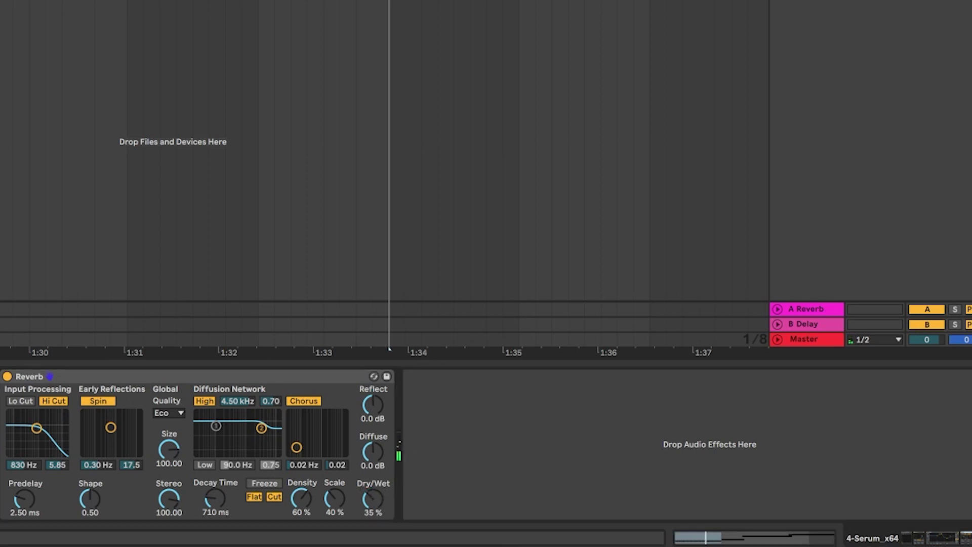
- Add an EQ Eight after the Reverb with band 1 as a steep low cut at 182 Hz
drag(493, 424, 506, 447)
click(472, 499)
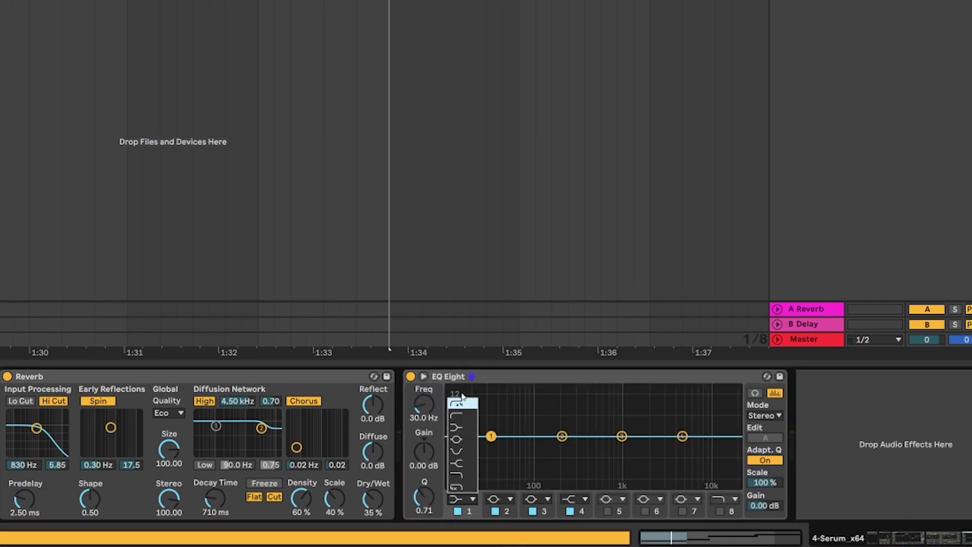
click(462, 400)
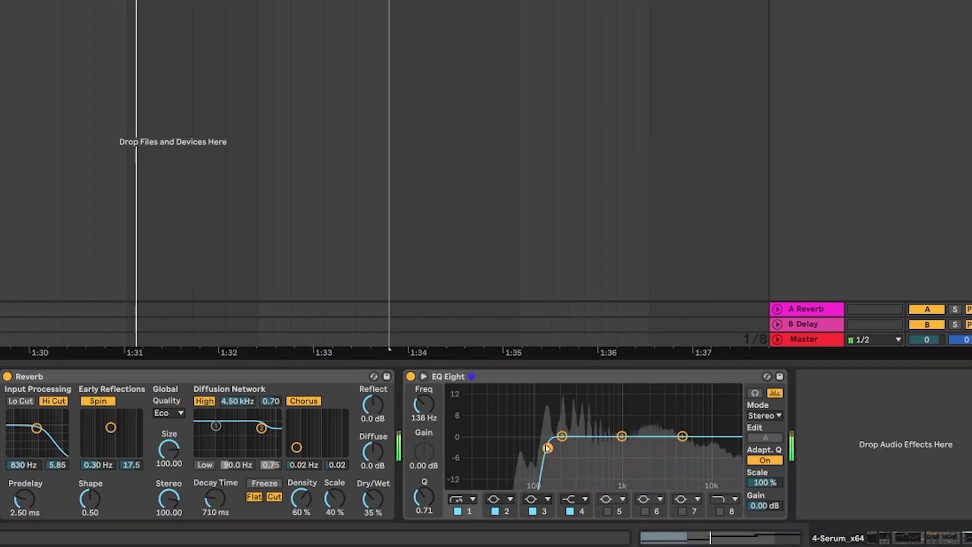
drag(547, 447, 559, 450)
key(space)
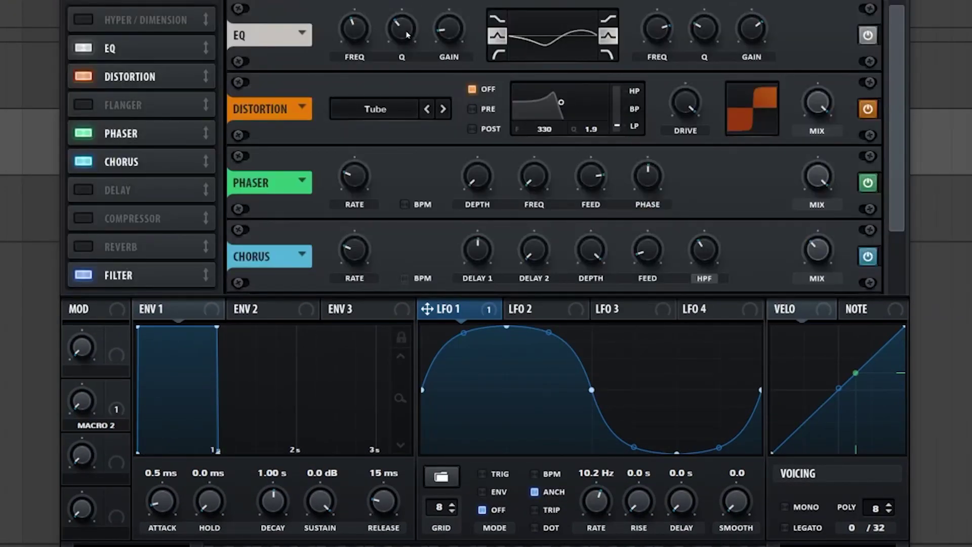
- Retune Serum's EQ to about 339 Hz on the low band and 2167 Hz on the high band
mouse_move(664, 48)
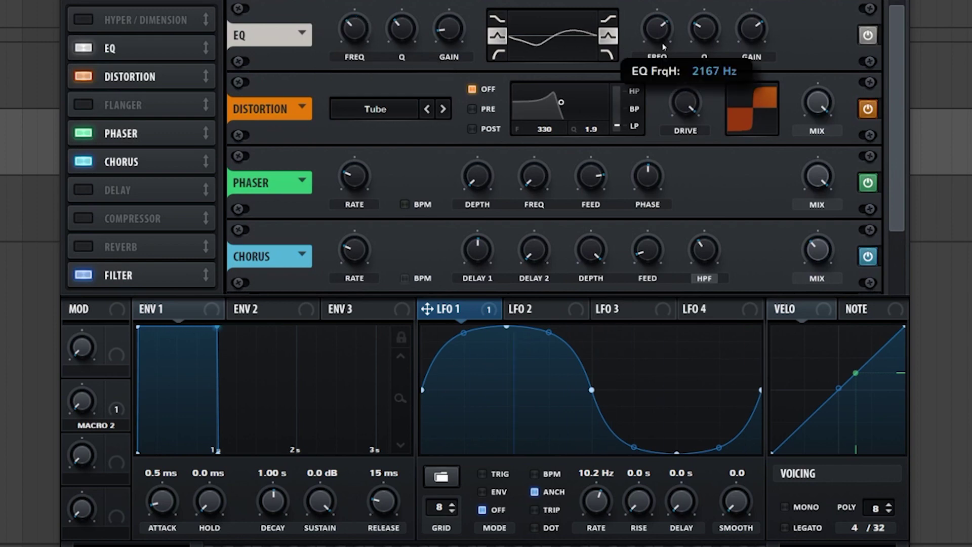
drag(664, 47, 663, 57)
drag(364, 18, 365, 18)
drag(667, 36, 667, 25)
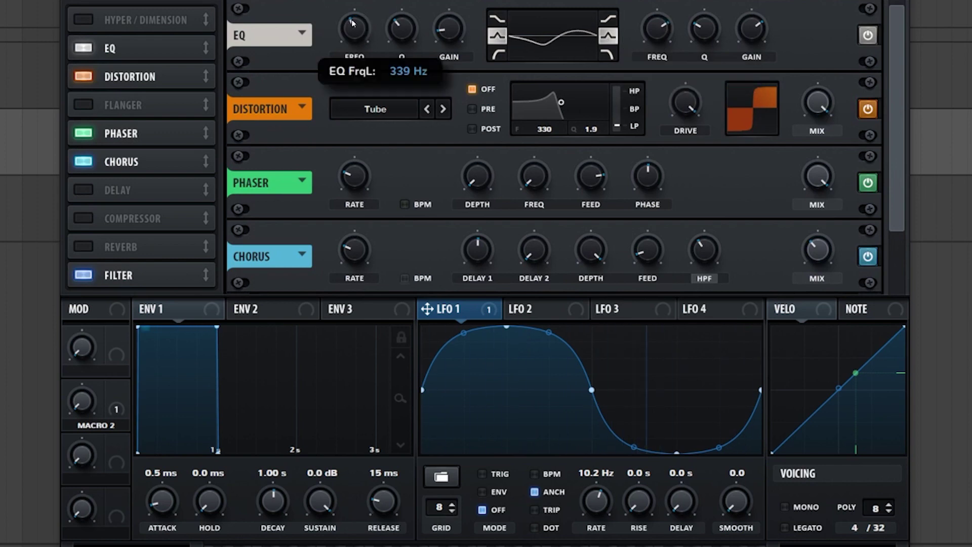
drag(353, 22, 353, 14)
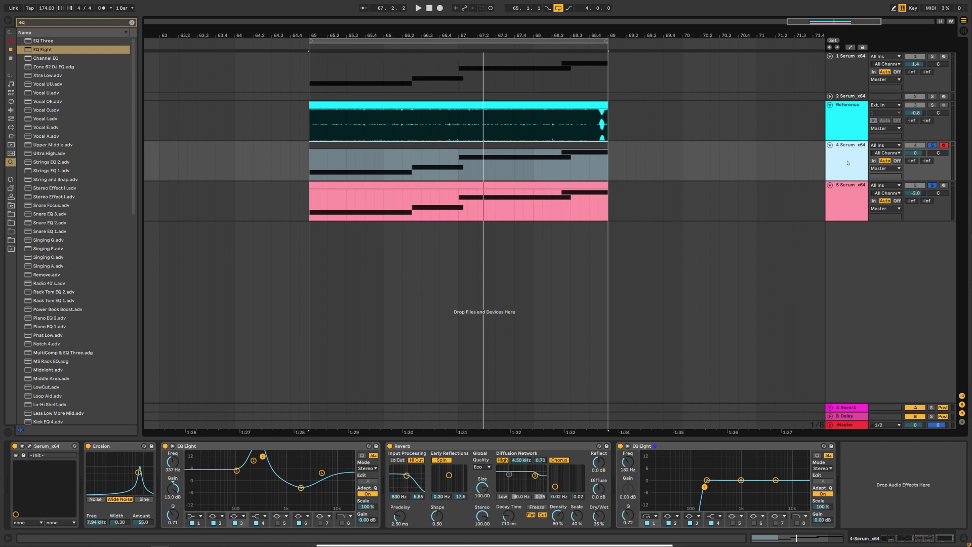
- Solo the second track and load Basic Shapes into oscillators A and B, enabling B
click(931, 97)
key(space)
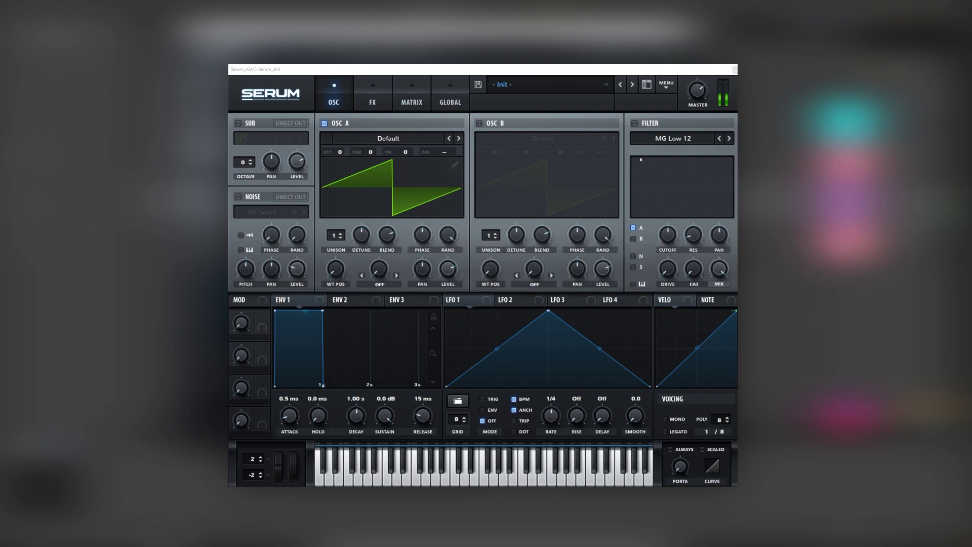
click(335, 138)
mouse_move(368, 163)
click(424, 201)
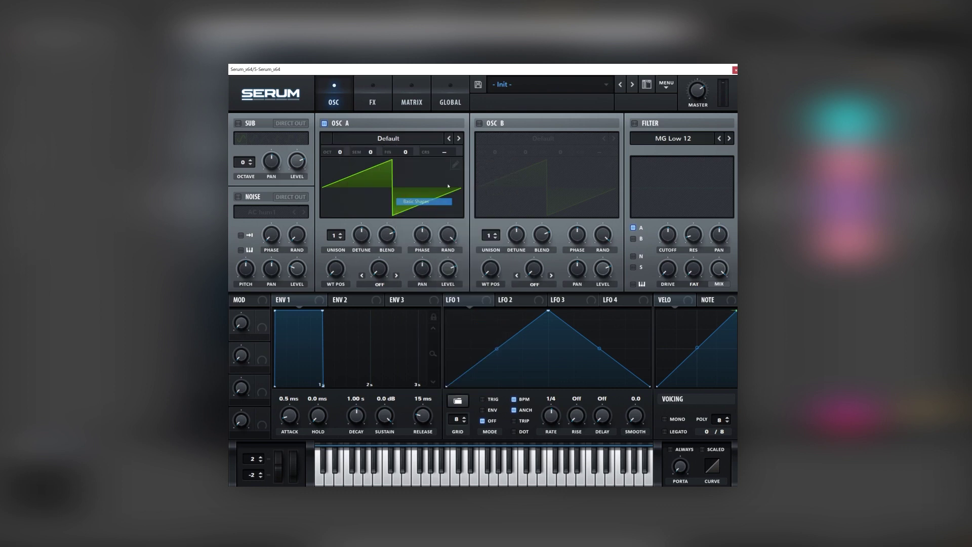
click(479, 123)
click(490, 139)
mouse_move(516, 162)
click(574, 202)
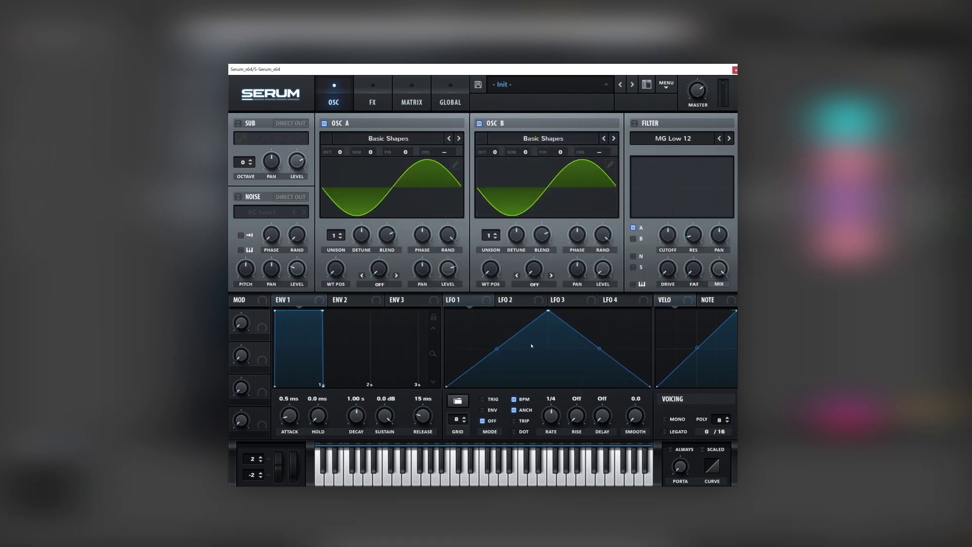
- Set oscillator A's warp to FM from B at about 48%, octaves A -2 and B +2, and enable the sub
click(379, 285)
click(394, 445)
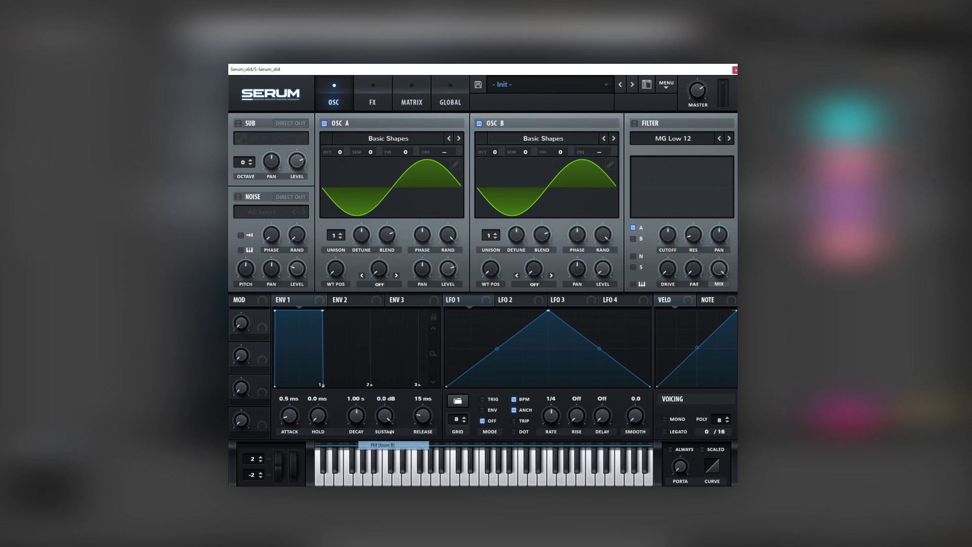
drag(375, 271, 390, 232)
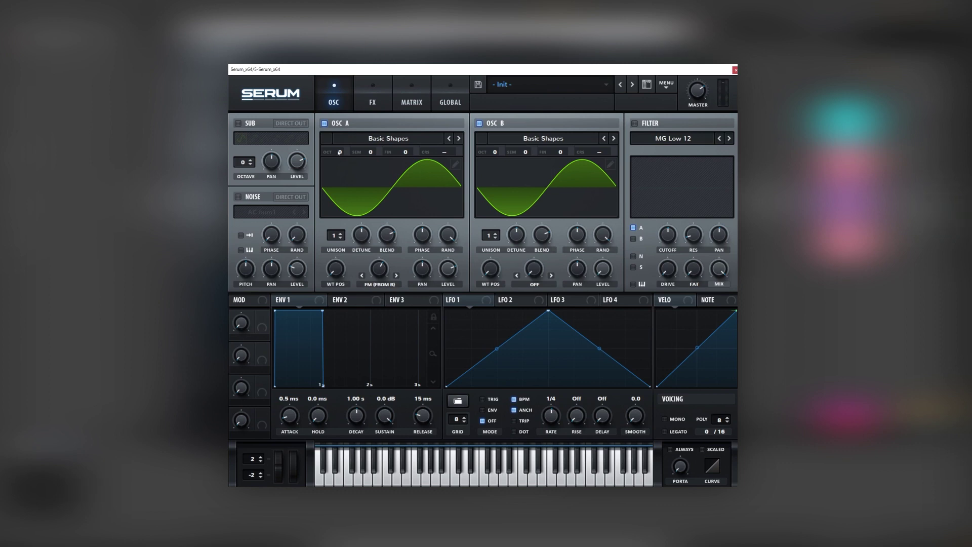
drag(338, 154, 337, 191)
drag(496, 152, 500, 123)
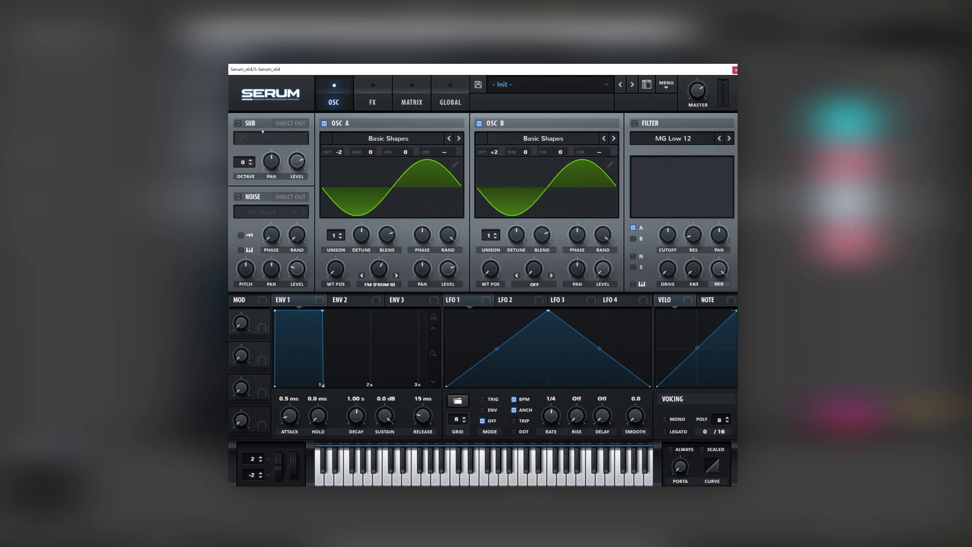
click(238, 123)
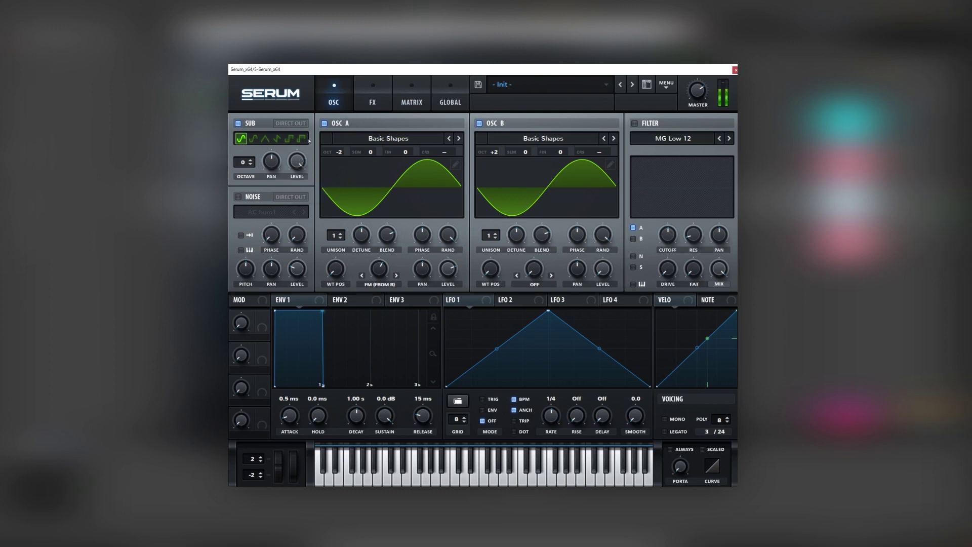
- Enable Serum's Tube Distortion with drive raised to 77%
click(359, 99)
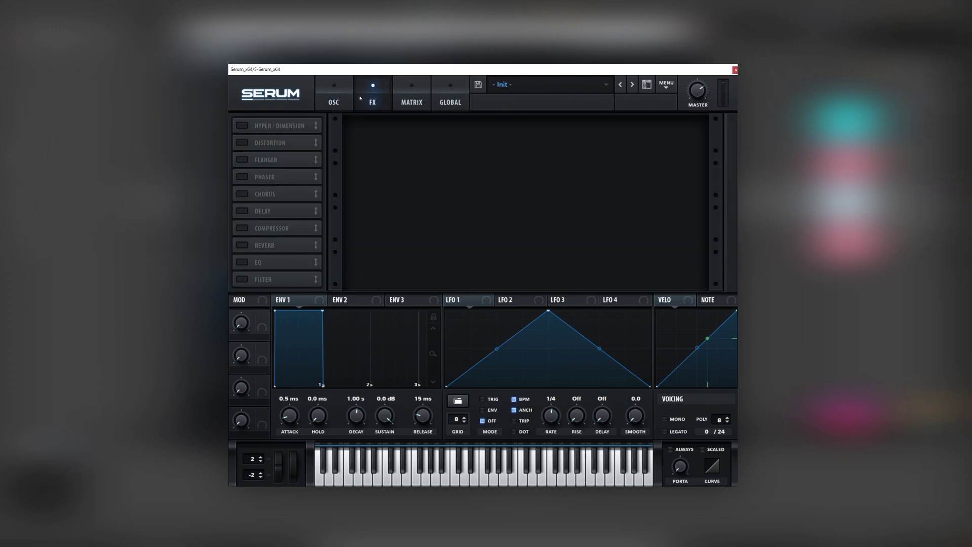
click(241, 143)
drag(604, 131, 623, 108)
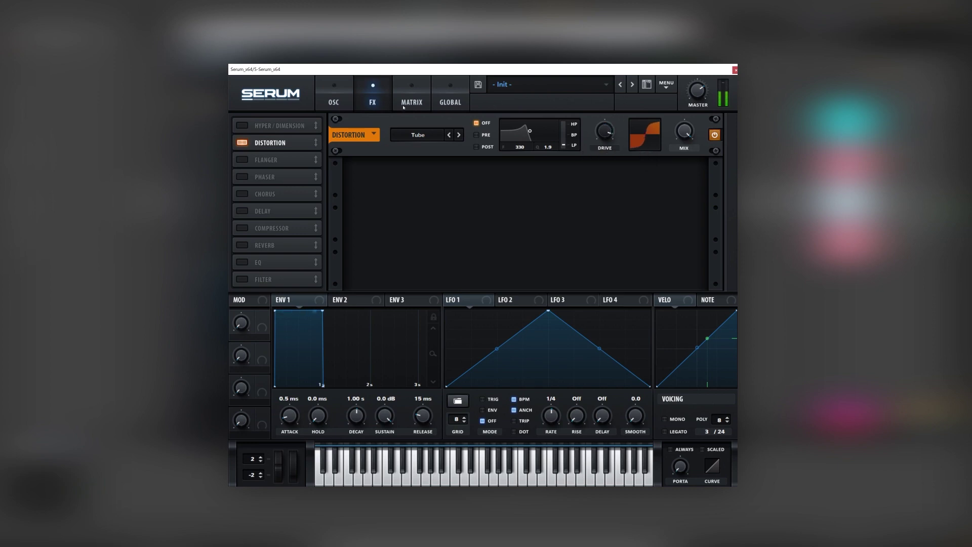
- Compare the sub oscillator off and on, then set oscillator A's FM amount to about 61%
click(343, 102)
click(250, 123)
click(249, 123)
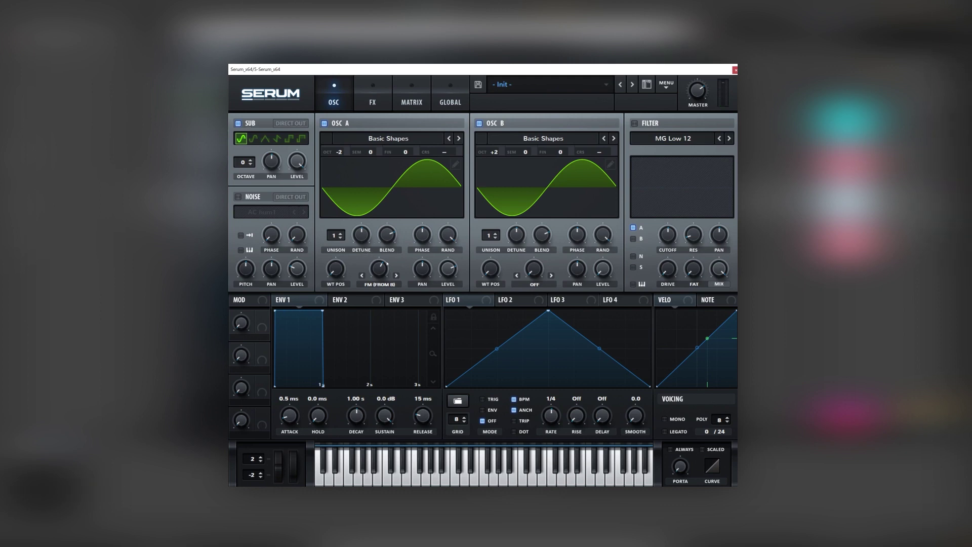
mouse_move(386, 267)
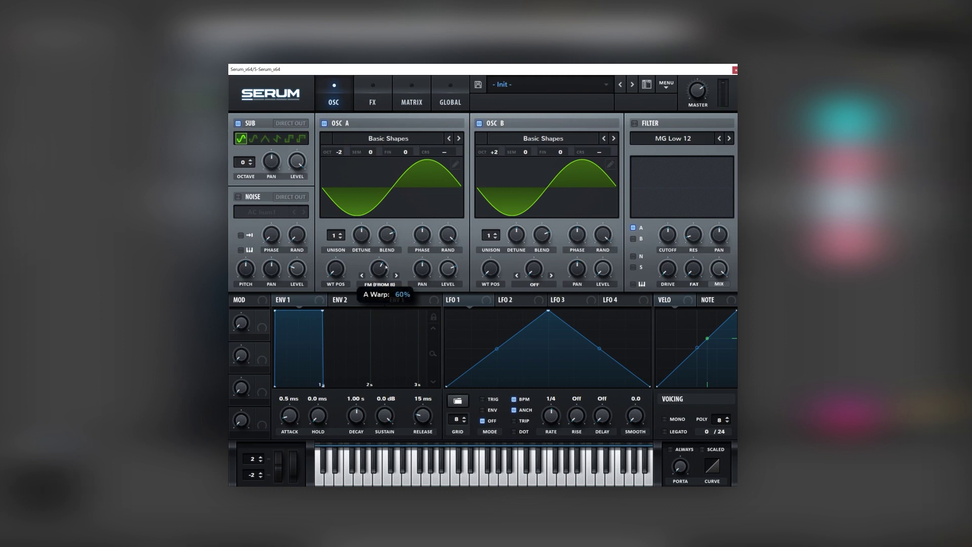
drag(386, 267, 384, 273)
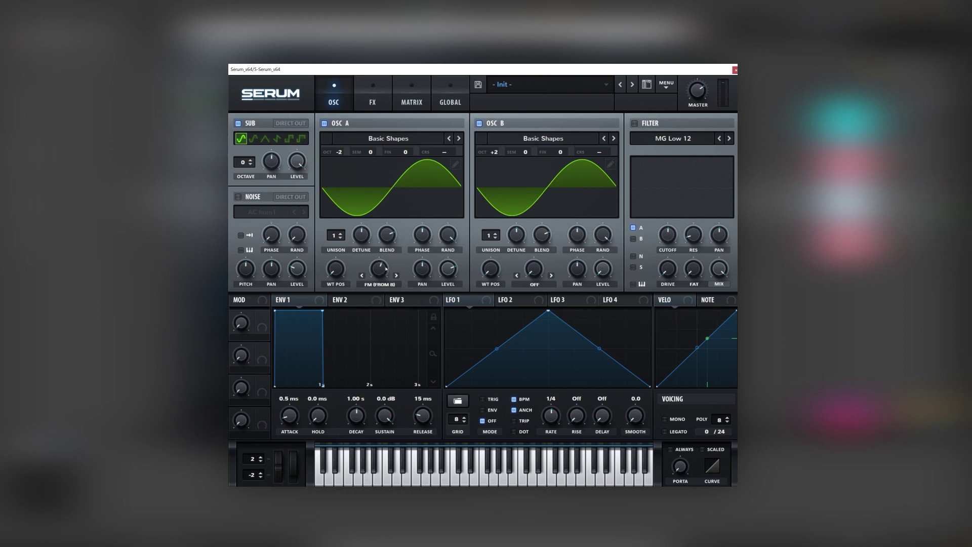
mouse_move(386, 268)
drag(386, 268, 386, 267)
click(369, 103)
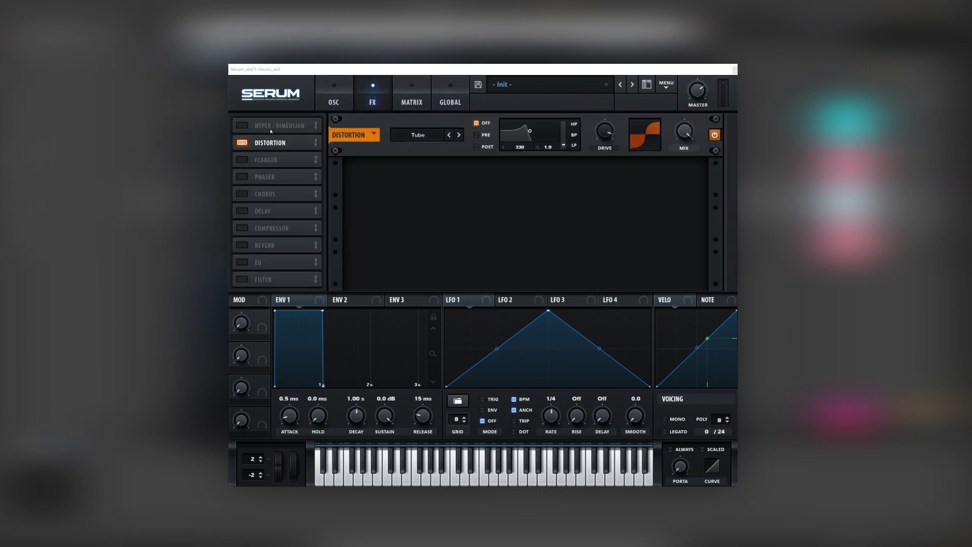
- Enable Hyper/Dimension, Chorus and Reverb, and lower the distortion drive to 58%
click(242, 126)
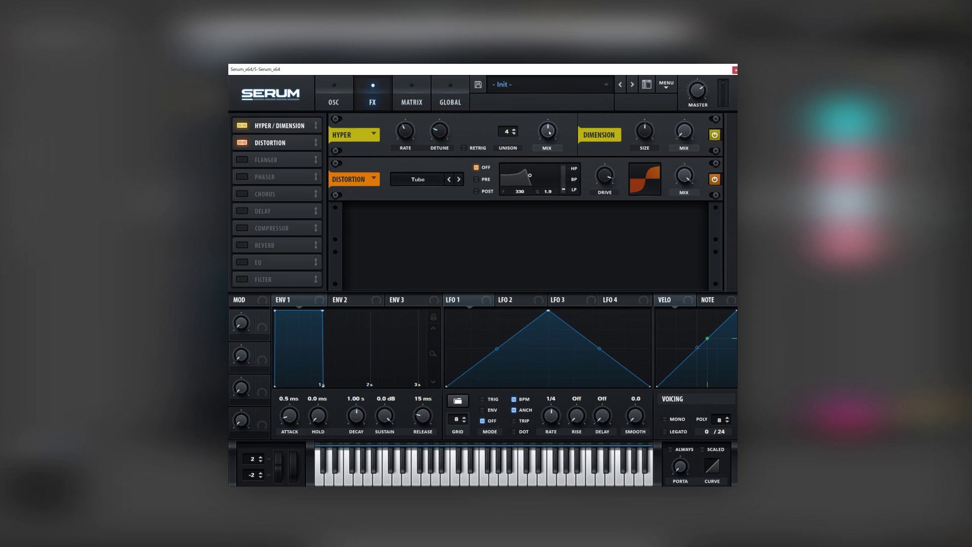
drag(609, 176, 598, 194)
click(243, 194)
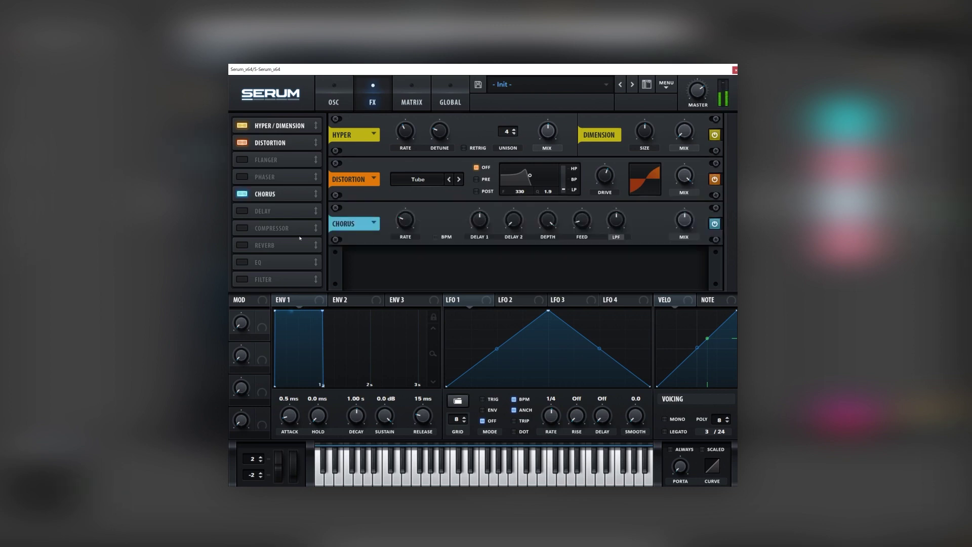
click(267, 248)
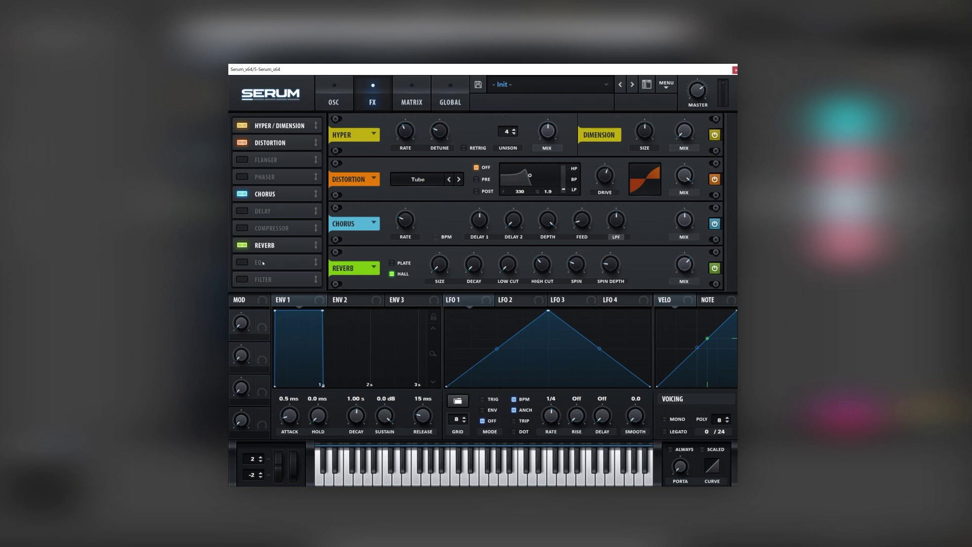
- Enable a multiband Compressor, place it after the Reverb, and adjust its release
click(242, 228)
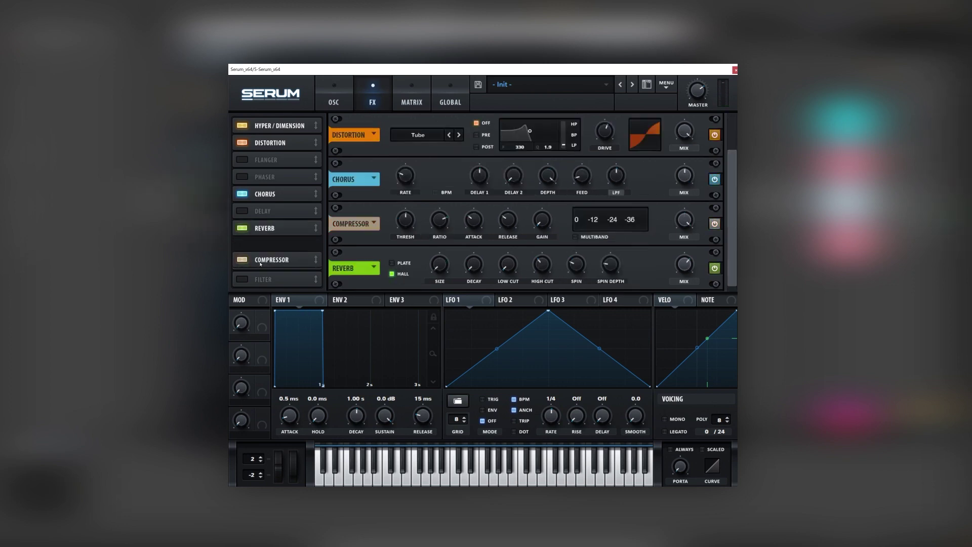
drag(273, 227, 273, 247)
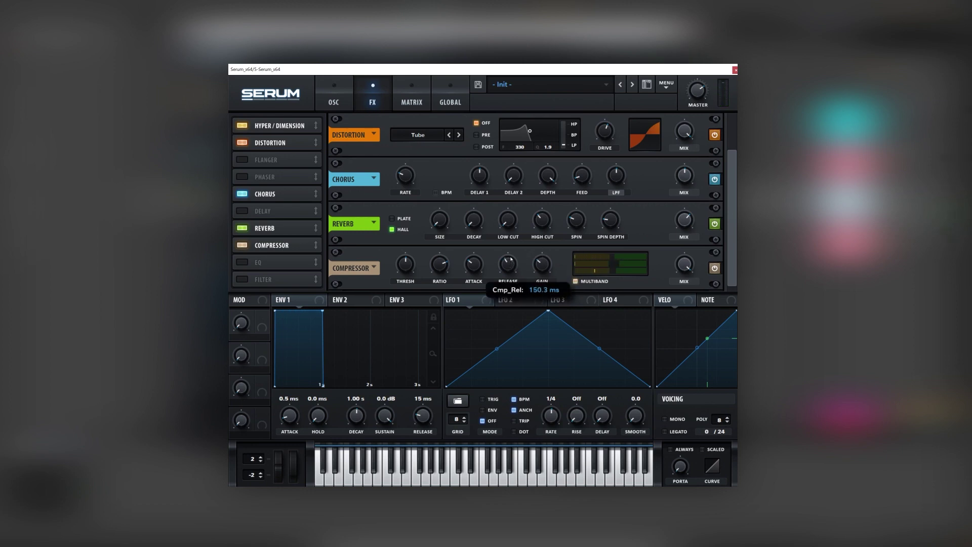
drag(513, 265, 513, 257)
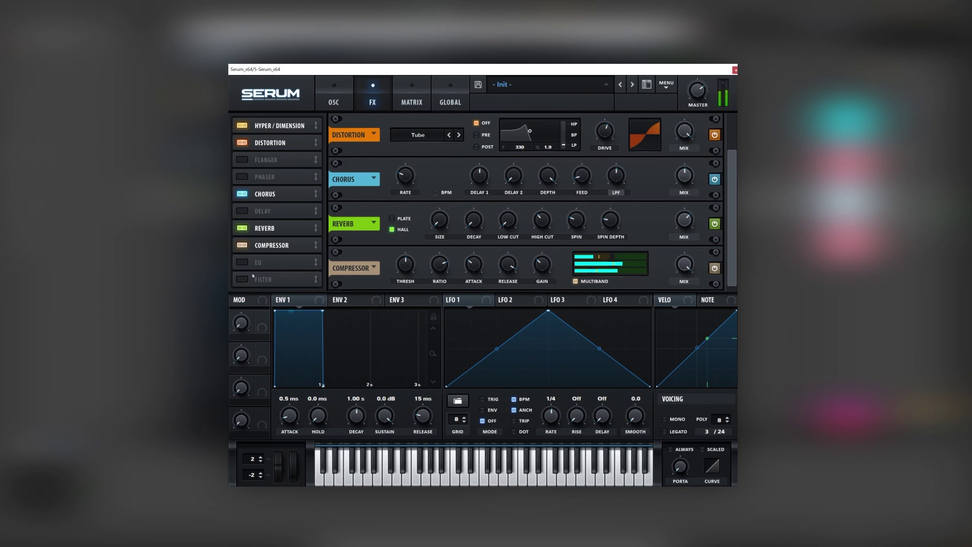
click(336, 101)
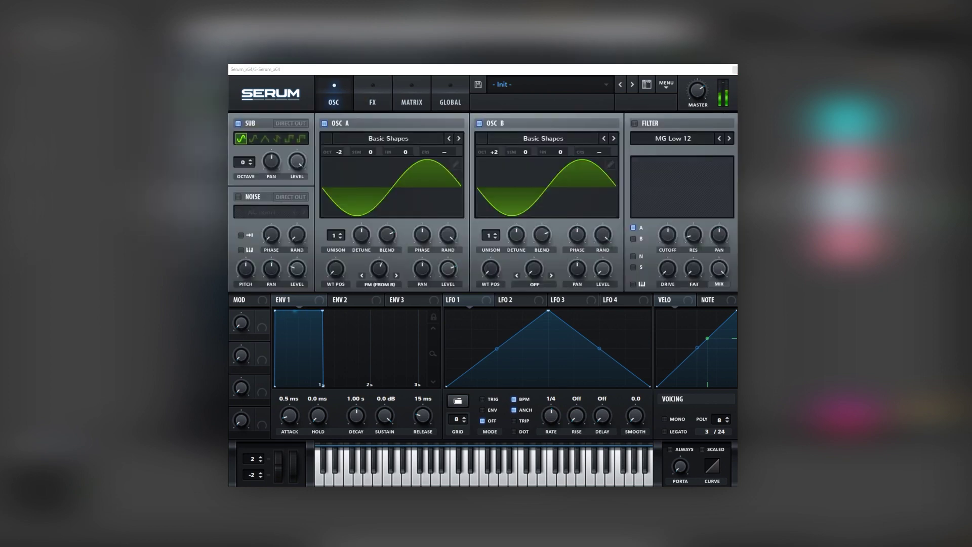
click(379, 86)
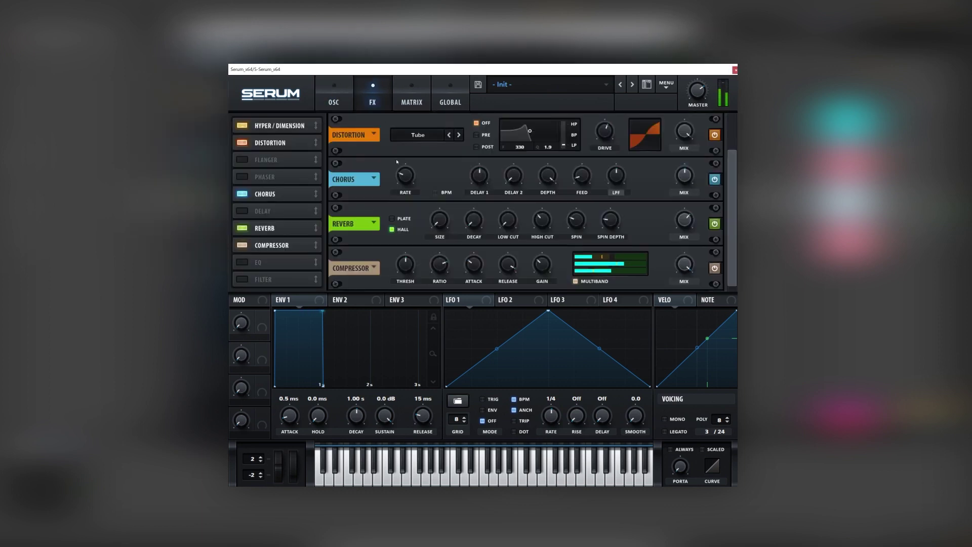
- Route LFO 1 to oscillator A's level and set its rate to 1/16
click(348, 97)
drag(443, 284, 447, 271)
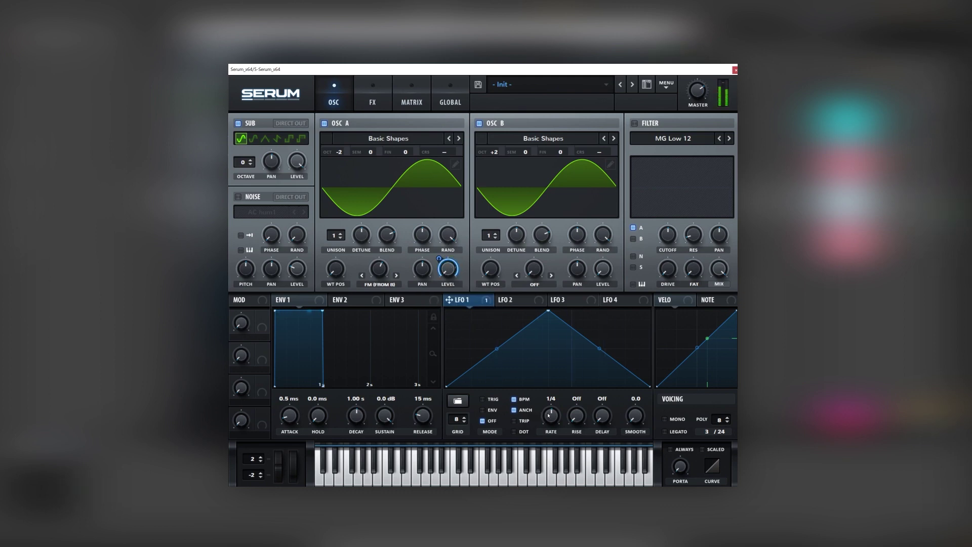
drag(554, 410, 557, 408)
click(372, 101)
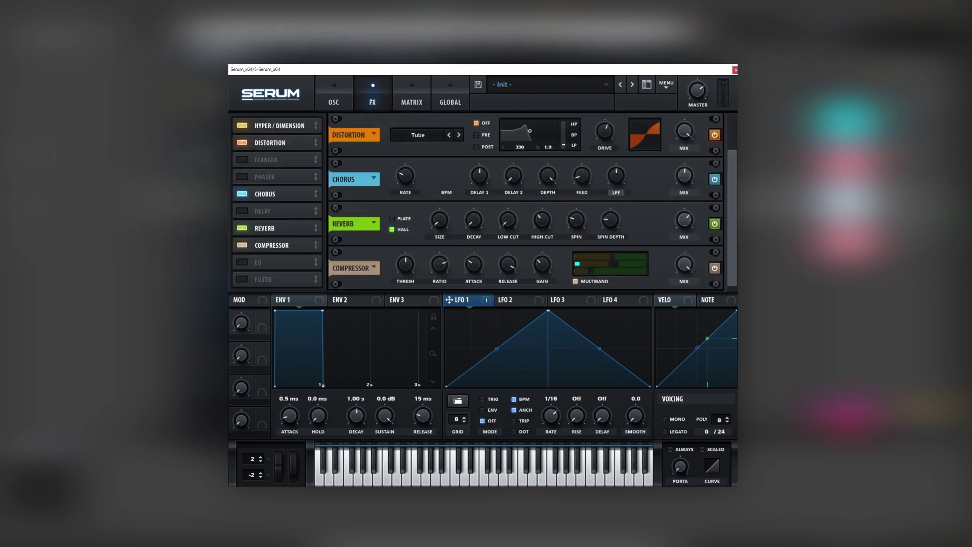
- Enable a Band 12 filter with 24% drive and cutoff near 1329 Hz, then close Serum
click(243, 279)
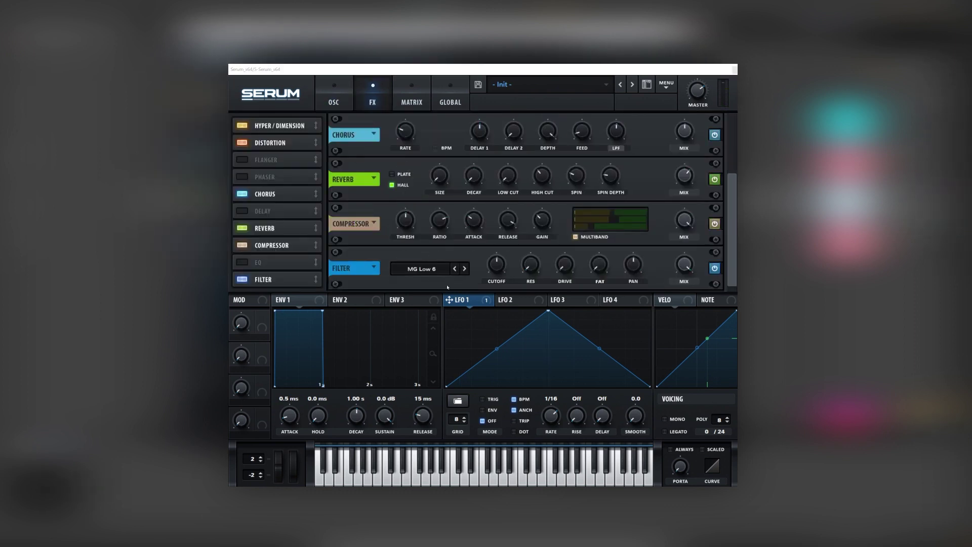
click(428, 269)
mouse_move(415, 279)
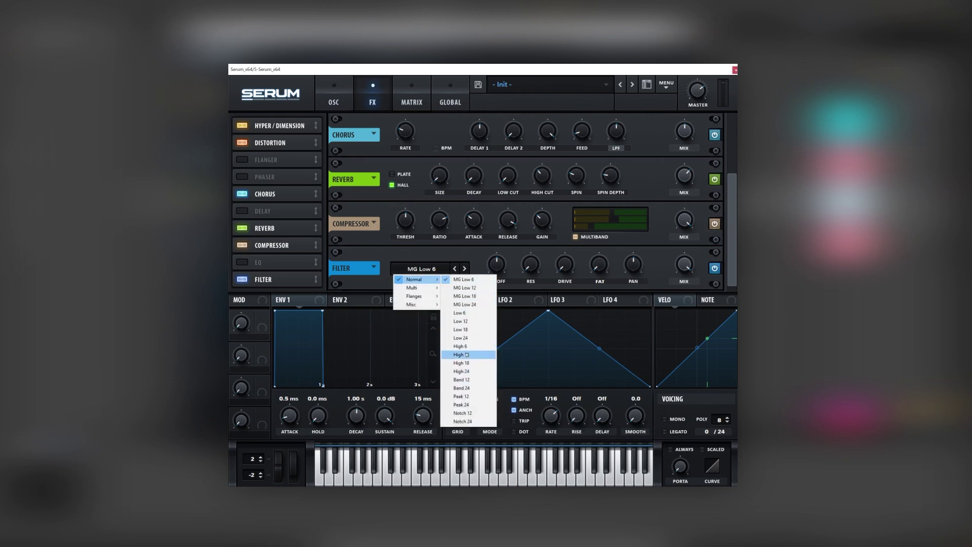
click(462, 379)
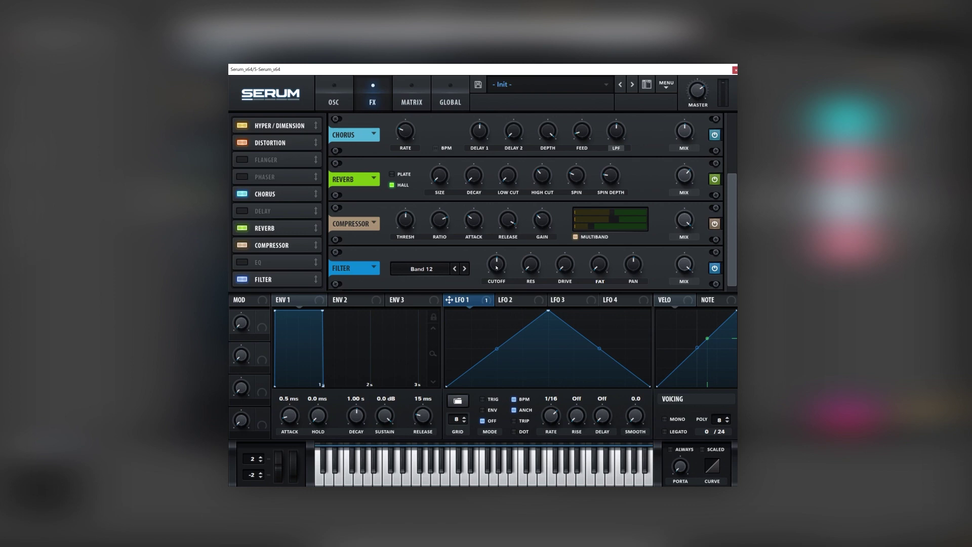
drag(496, 267, 500, 256)
drag(564, 264, 575, 236)
drag(499, 256, 501, 257)
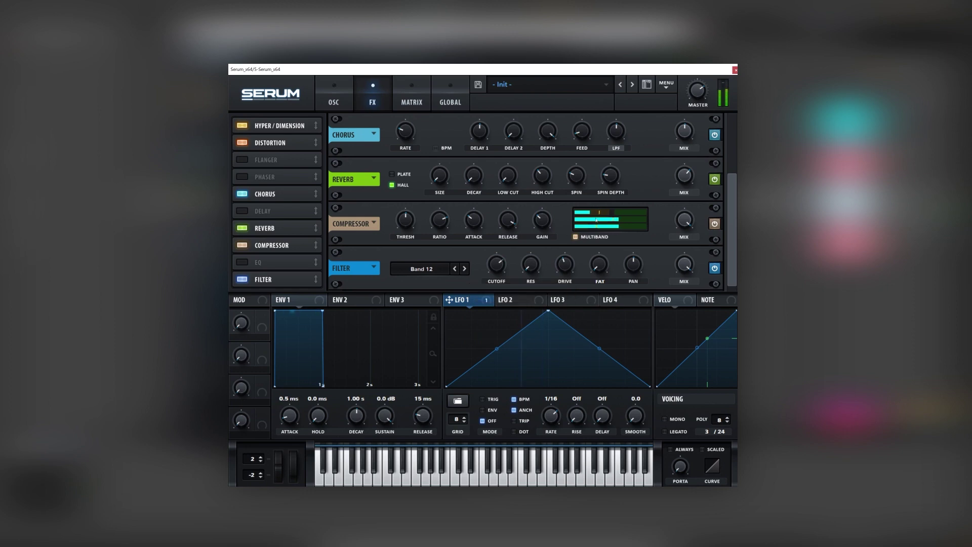
click(735, 70)
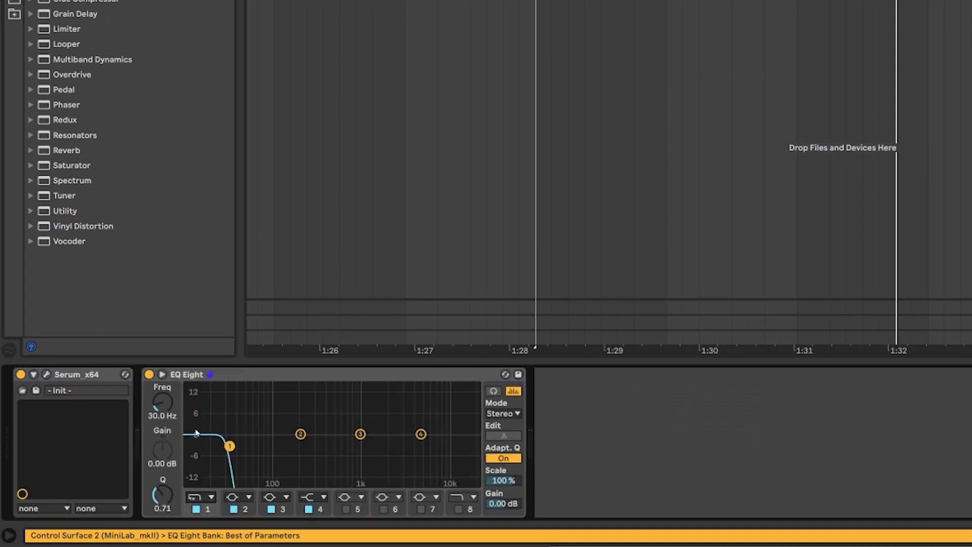
- Make EQ Eight band 1 a steep low cut at 316 Hz
click(201, 496)
click(201, 404)
key(space)
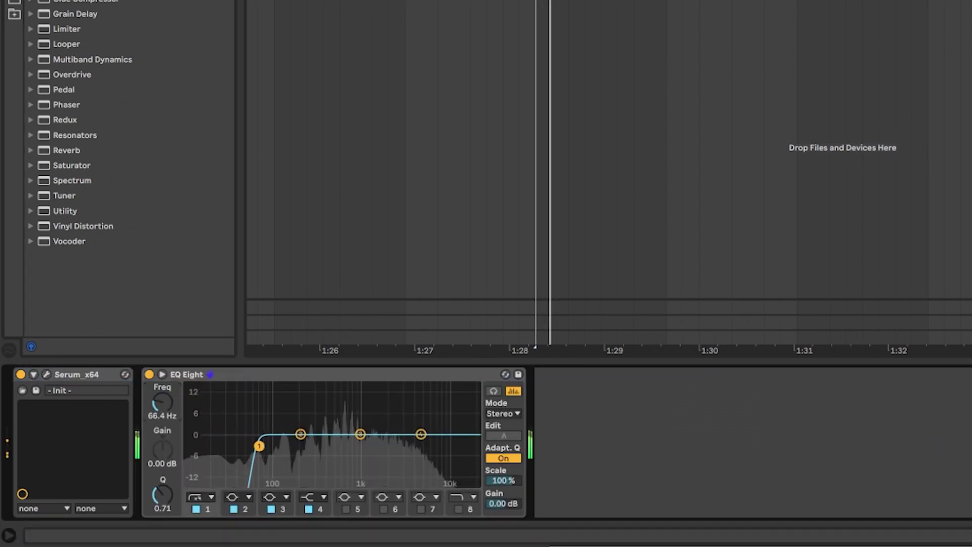
drag(264, 446, 318, 452)
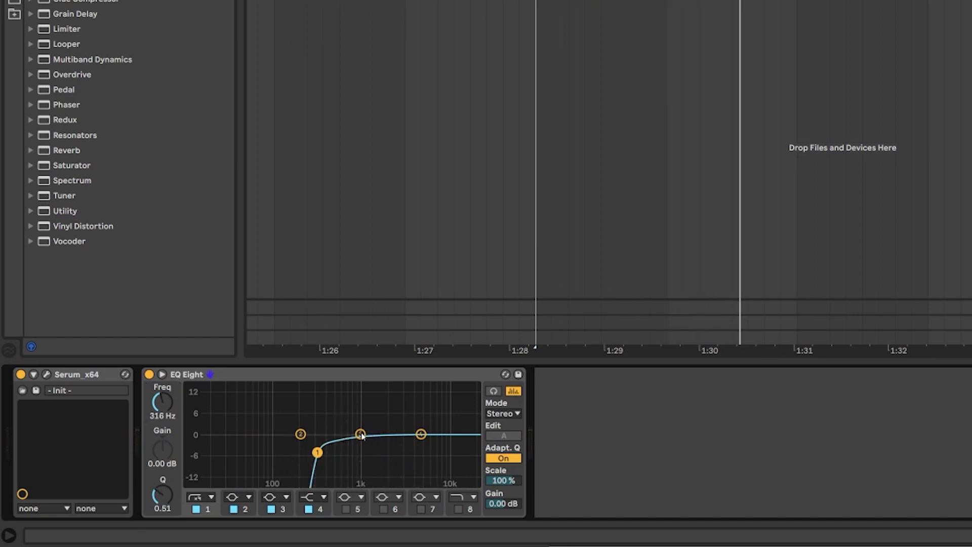
- Boost the mids near 1 kHz, lift the highs about 9.79 dB, and add a sixth-band dip near 1.7 kHz
mouse_move(360, 434)
mouse_down()
mouse_move(354, 391)
mouse_move(367, 408)
mouse_move(389, 407)
mouse_move(360, 427)
mouse_move(364, 438)
mouse_move(386, 414)
mouse_move(371, 438)
mouse_move(344, 422)
mouse_up()
key(space)
drag(420, 434, 418, 402)
click(383, 509)
drag(378, 435, 353, 417)
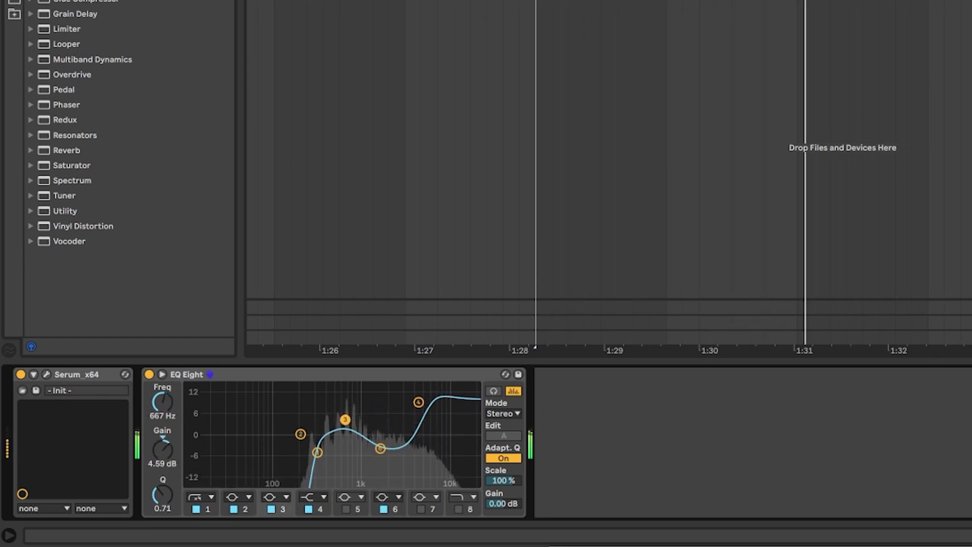
- Load OTT at the end of the effect chain and insert a Reverb before it
click(603, 416)
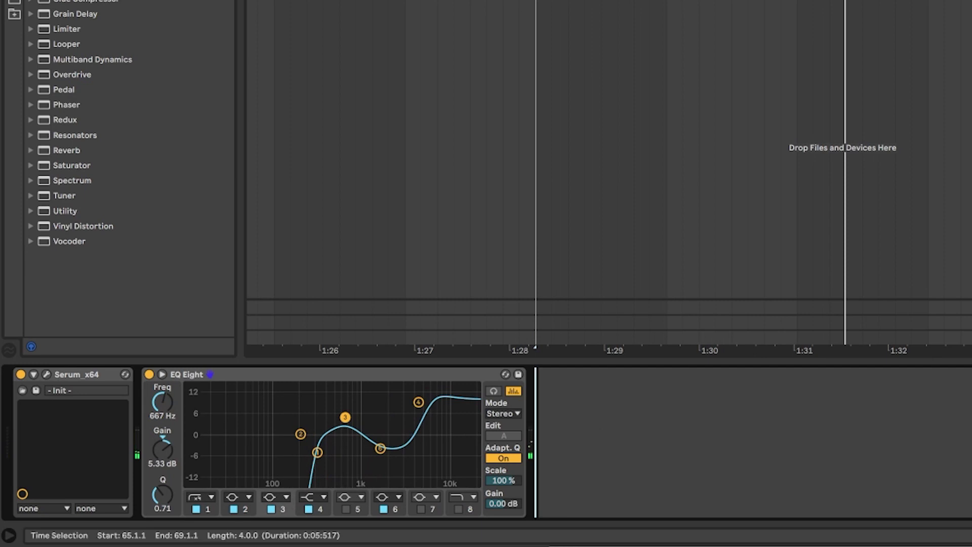
click(31, 60)
double_click(74, 166)
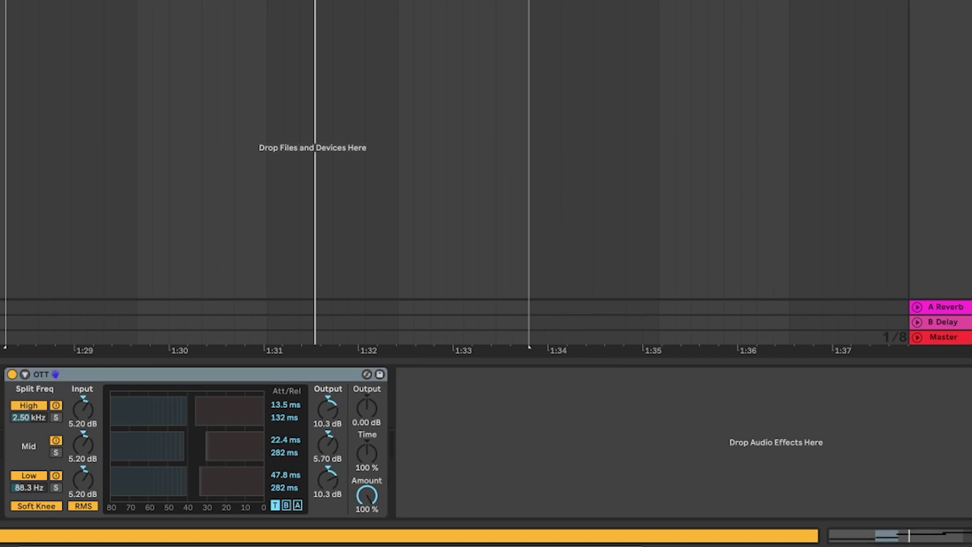
drag(7, 345, 20, 436)
key(space)
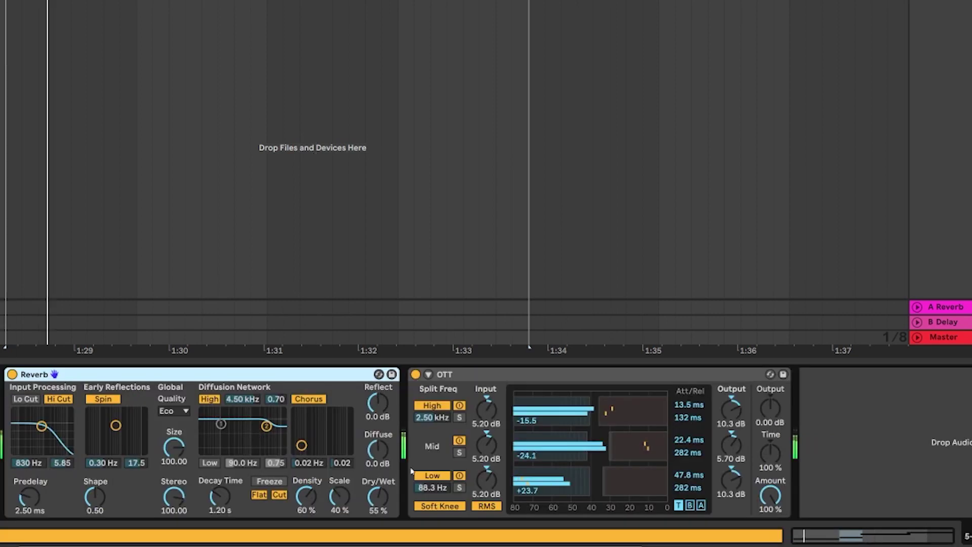
key(space)
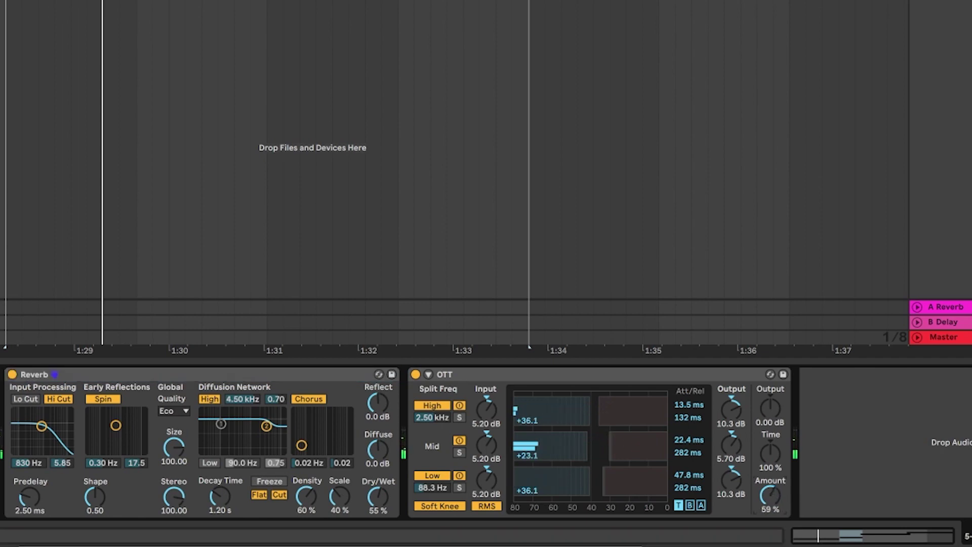
- Set OTT's amount to 36% and shorten the reverb decay to 649 ms
drag(770, 495, 760, 414)
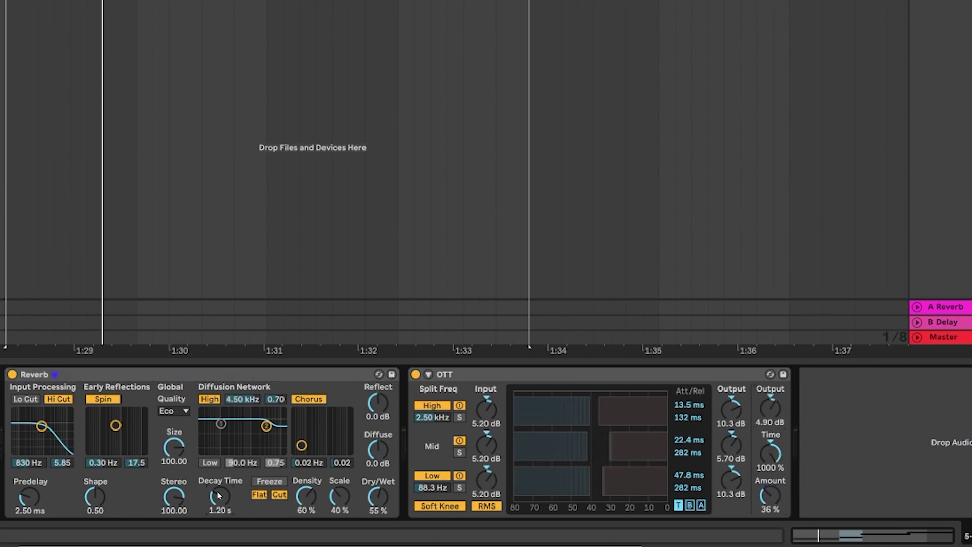
drag(219, 495, 218, 512)
key(space)
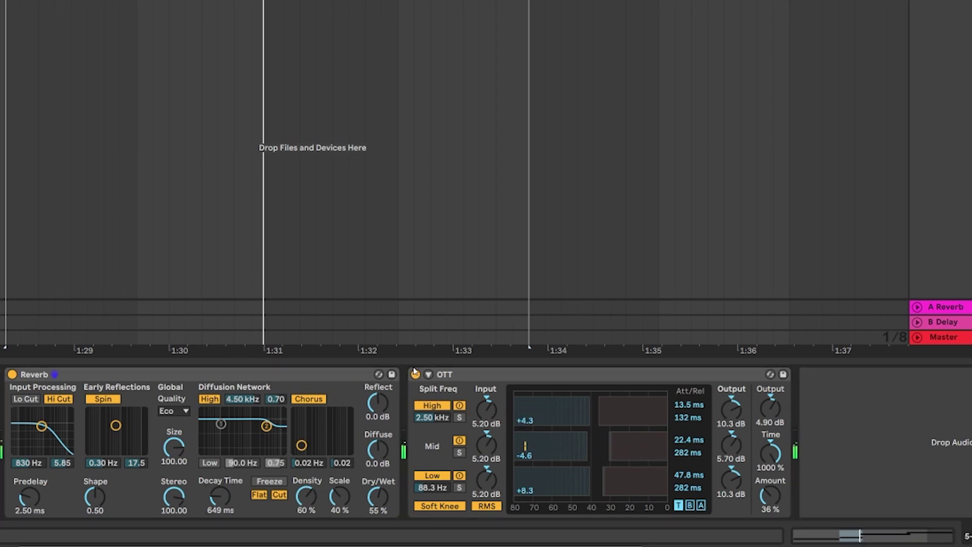
- Add a Utility after OTT, show its Gain automation lane, and loop from bar 65
key(ctrl+z)
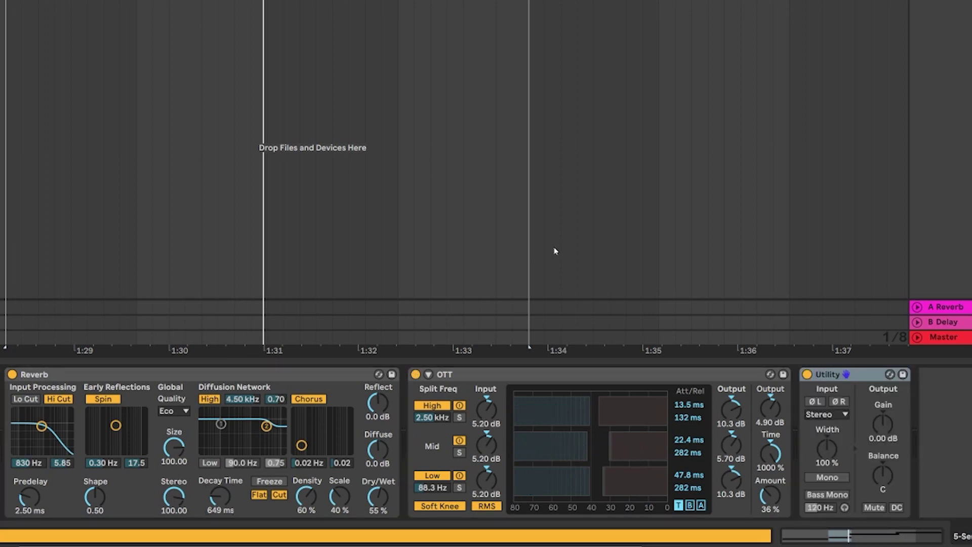
right_click(872, 417)
click(893, 424)
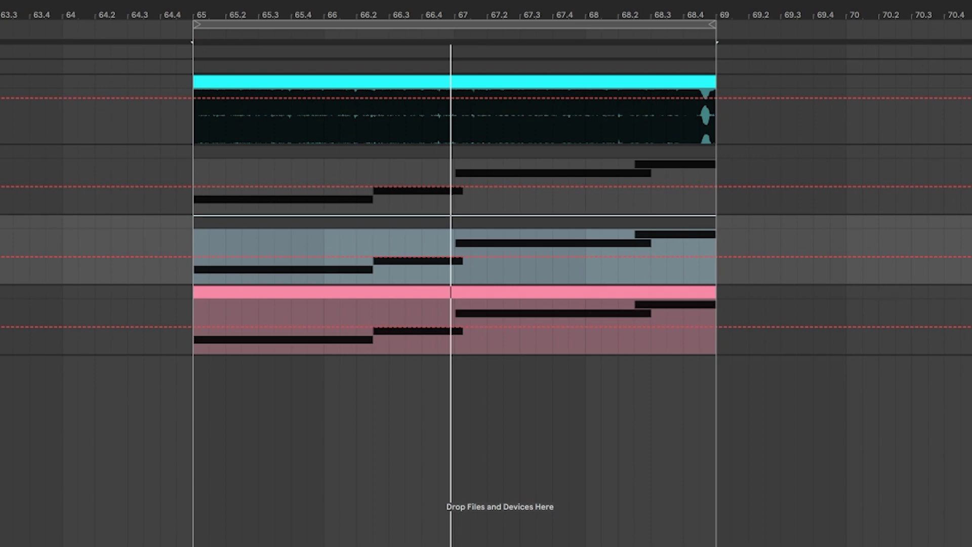
click(197, 172)
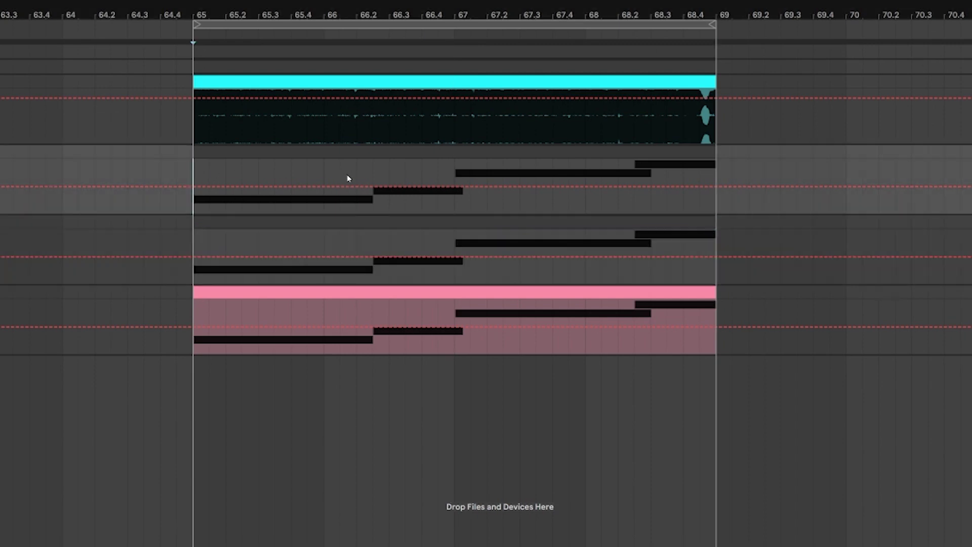
key(space)
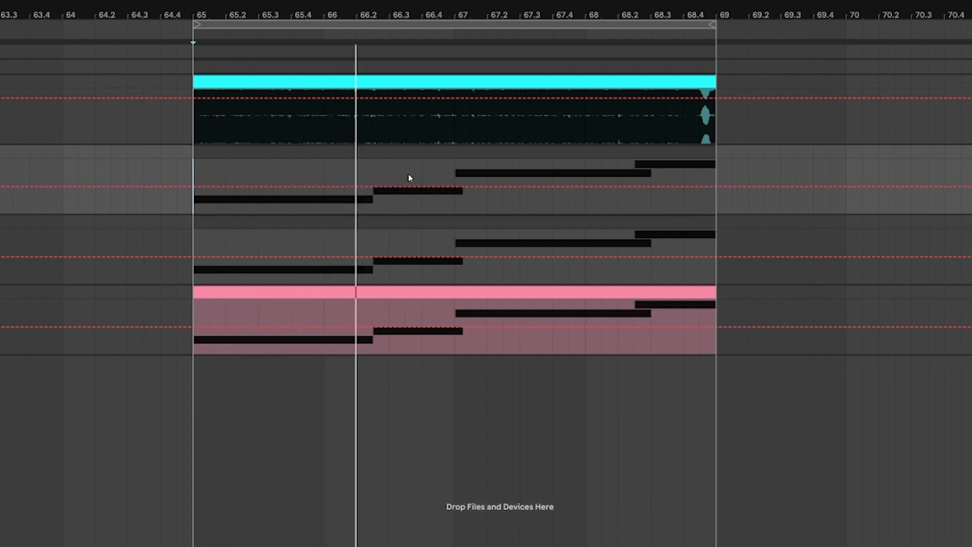
- Raise the Utility gain to 6.27 dB over bars 66.2 to 67
click(375, 241)
key(space)
drag(375, 241, 466, 242)
drag(419, 269, 419, 264)
- Ramp the gain boost's breakpoints so it swells in and back down gradually
click(494, 363)
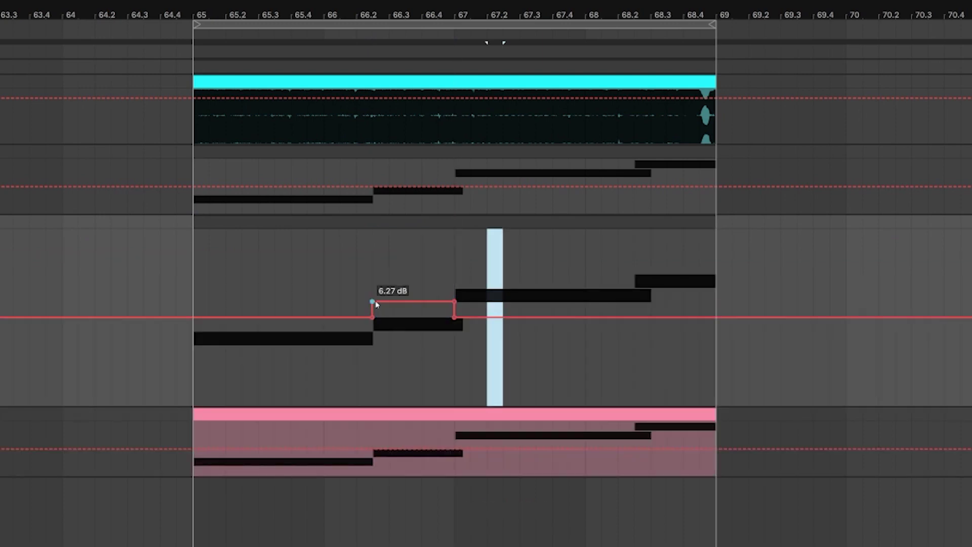
mouse_move(373, 302)
mouse_down()
mouse_move(390, 293)
mouse_move(389, 301)
mouse_up()
click(372, 308)
drag(454, 301, 380, 287)
- Paste the gain swell at bar 68.2 and play back from the clip start
click(639, 276)
key(ctrl+v)
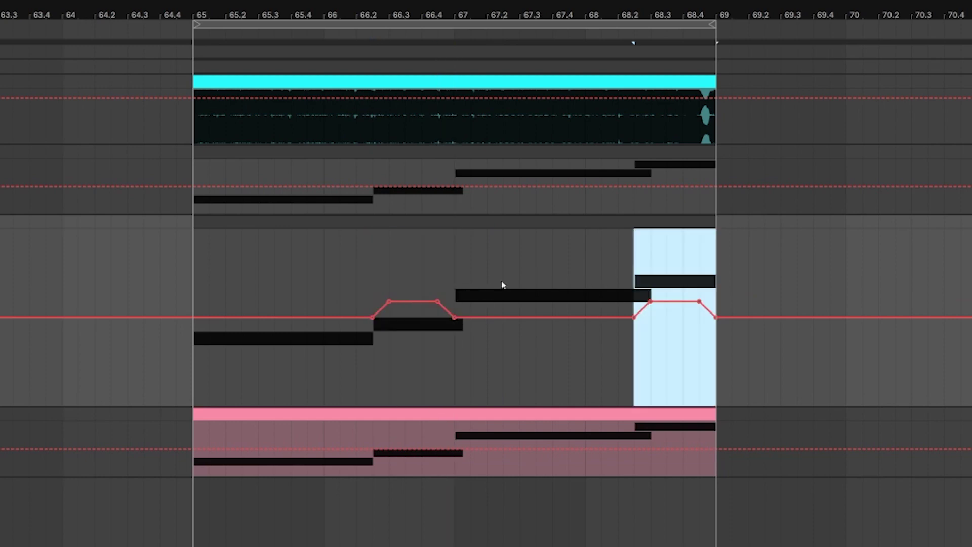
click(200, 275)
key(space)
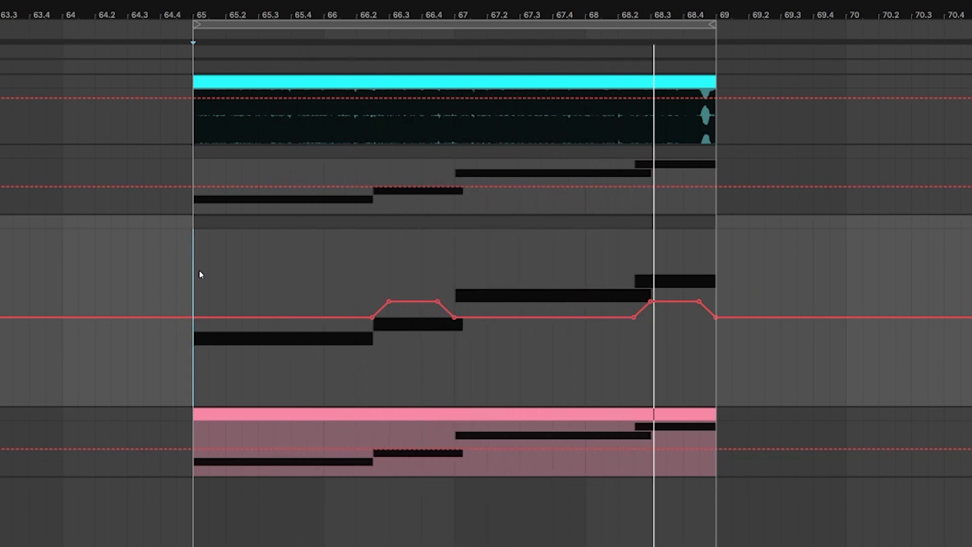
key(space)
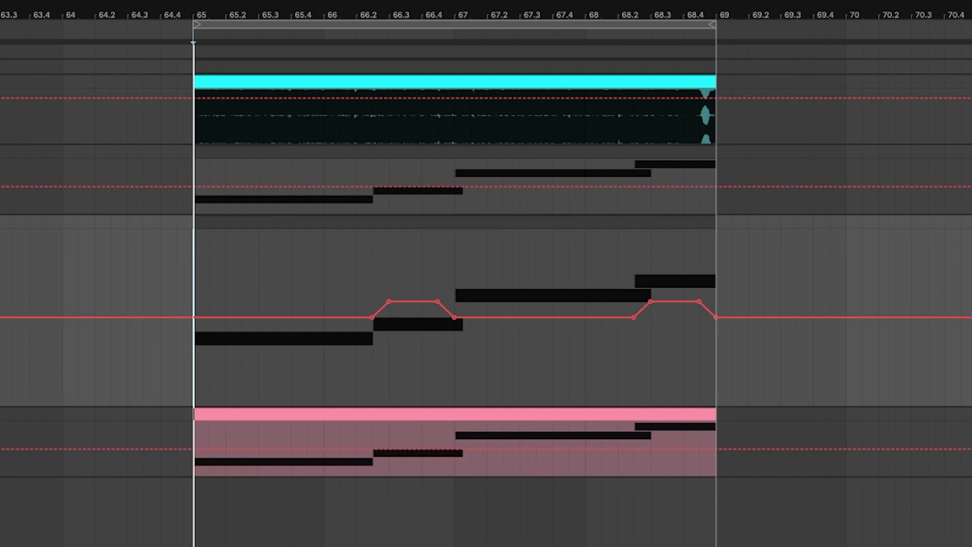
key(space)
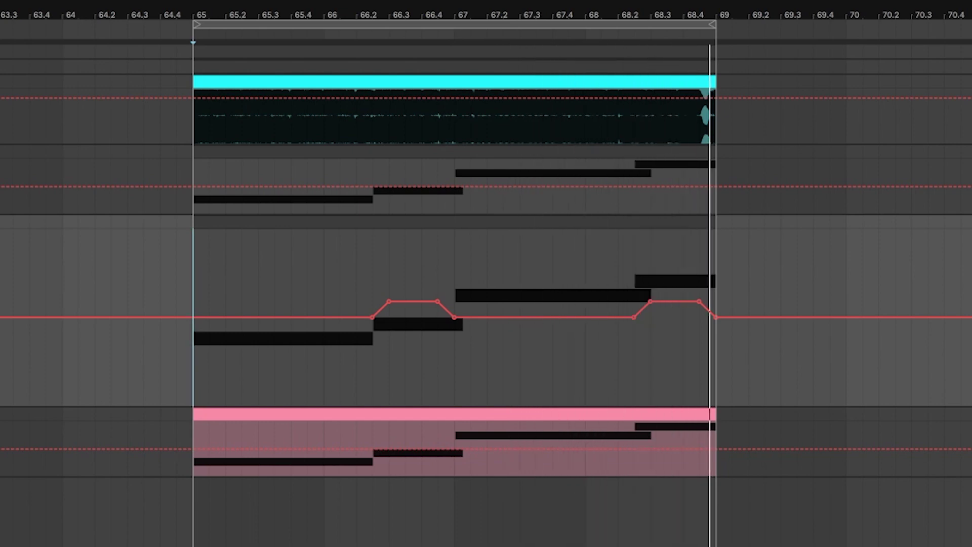
- On the upper Serum track, raise the automation over bars 68.2–69 and slightly over 67–68.2
click(96, 180)
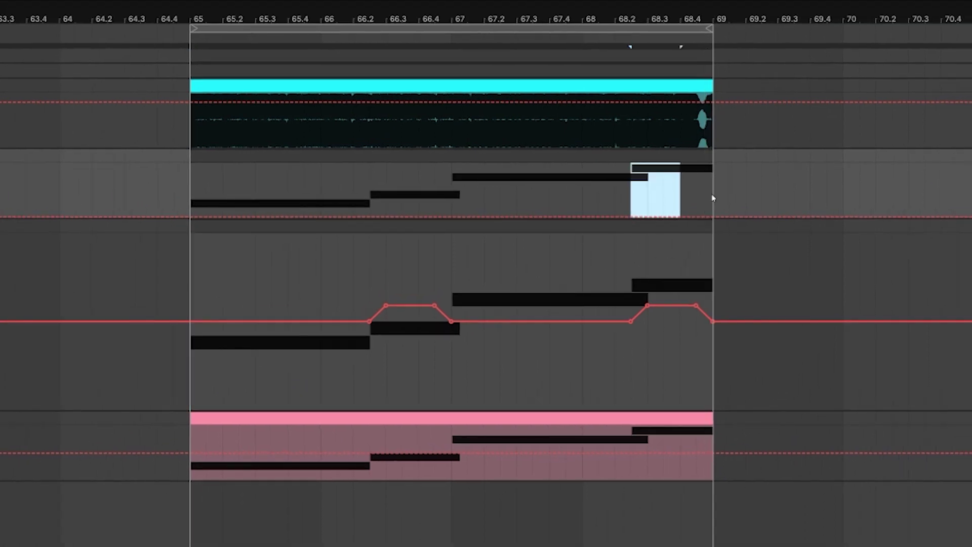
mouse_move(704, 203)
mouse_down()
mouse_move(698, 209)
mouse_move(697, 196)
mouse_up()
click(550, 198)
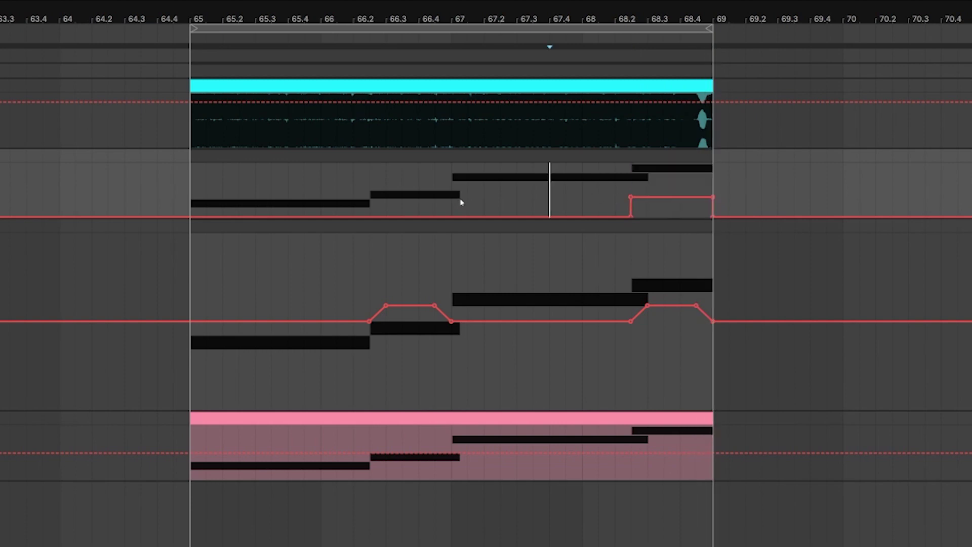
drag(455, 199, 605, 209)
key(space)
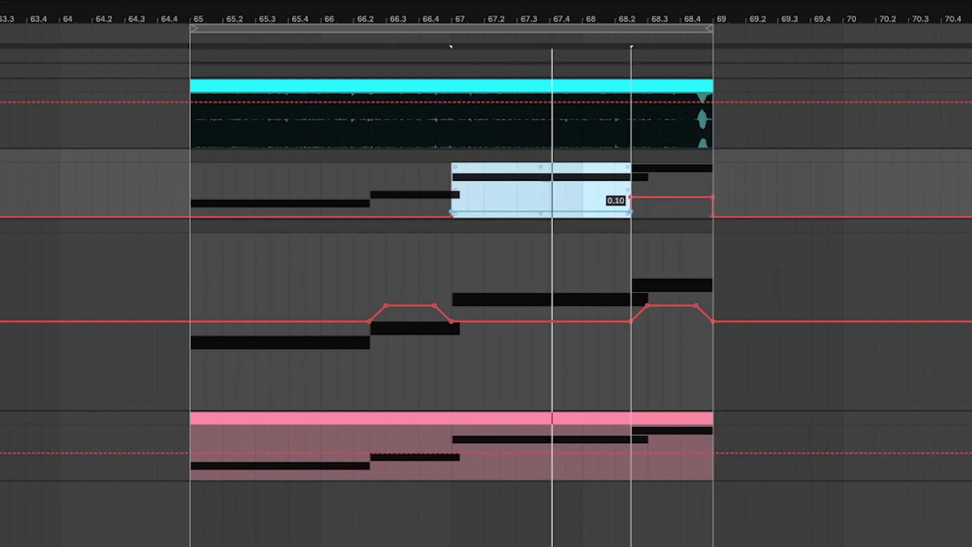
click(198, 181)
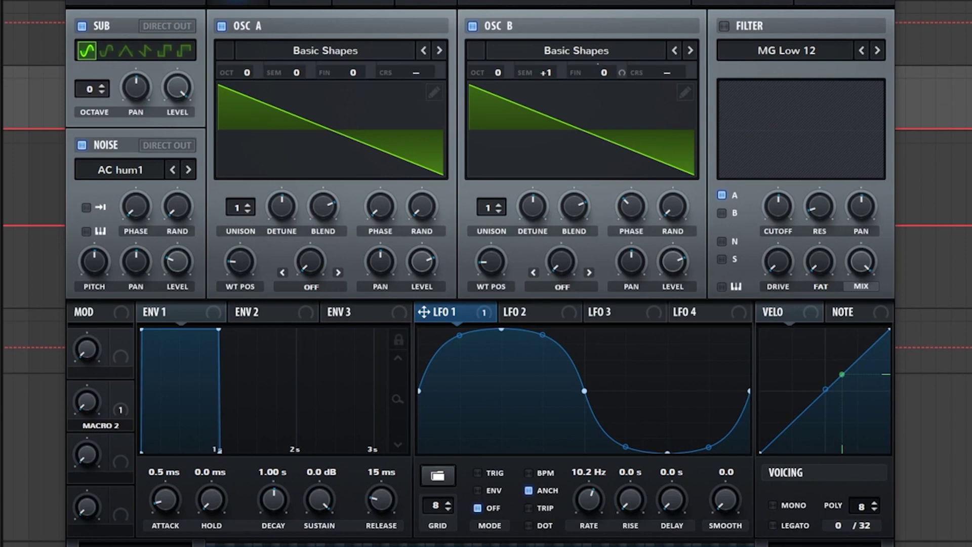
- In Serum's FX page, turn the EQ low-band frequency down to 349 Hz and close the synth
click(266, 22)
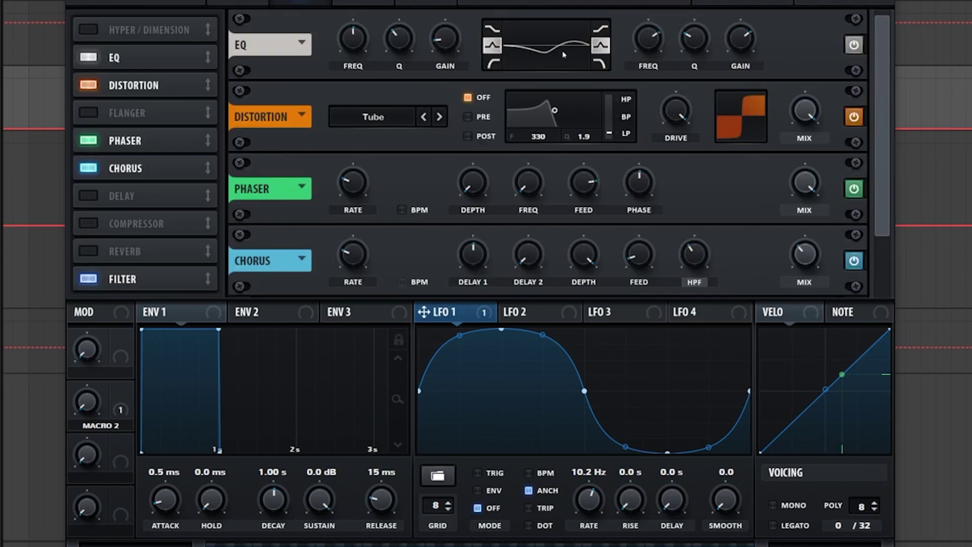
mouse_move(646, 44)
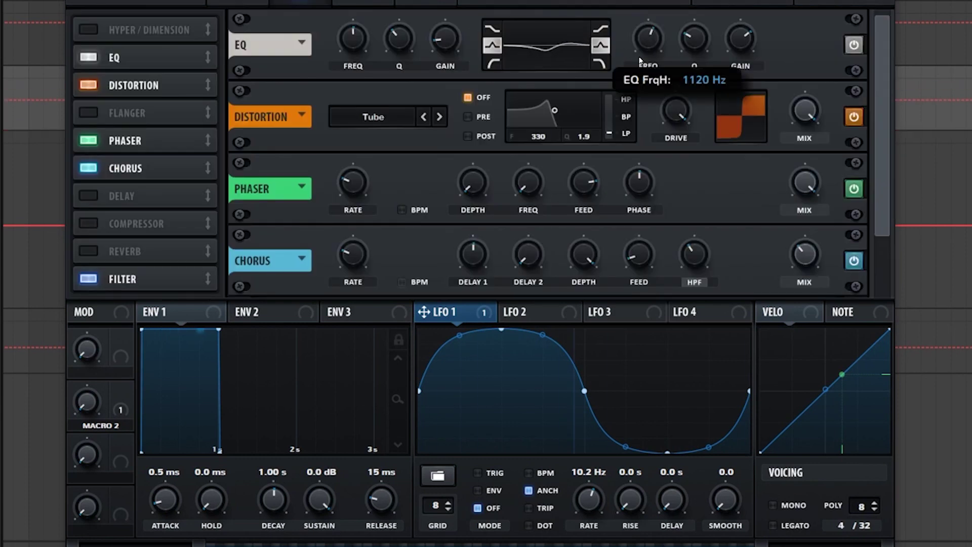
drag(349, 45, 346, 51)
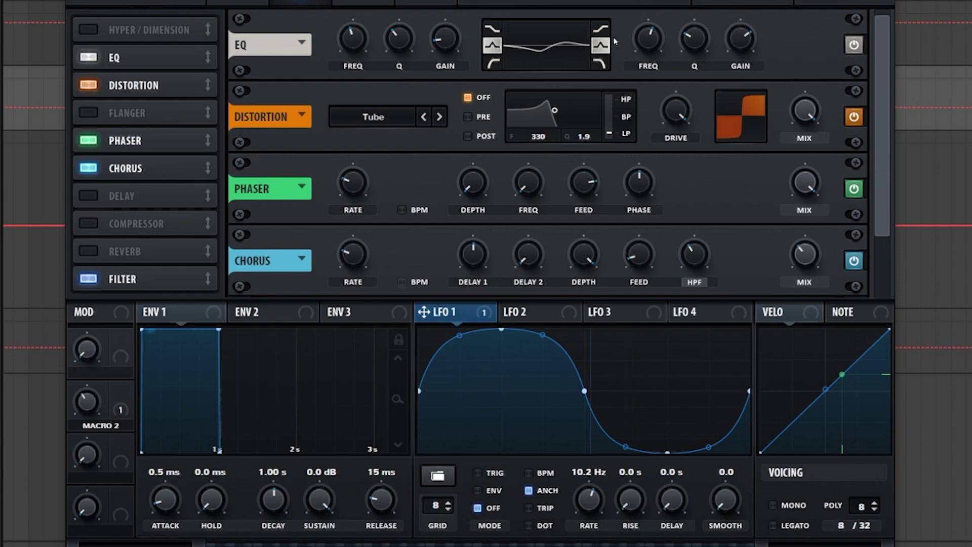
key(ctrl+alt+p)
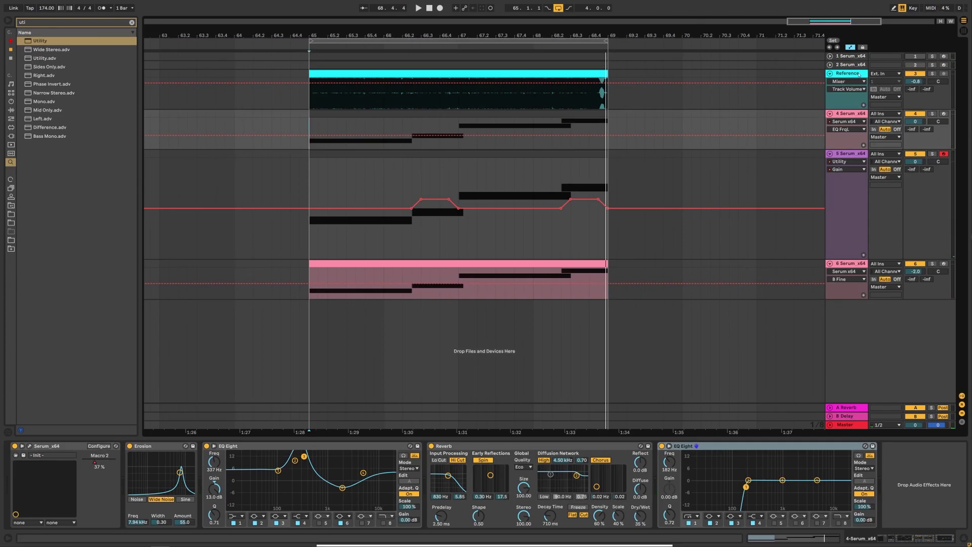
- With the loop playing, switch the 4 Serum x64 track's automation chooser to Mixer > Track Volume
click(857, 74)
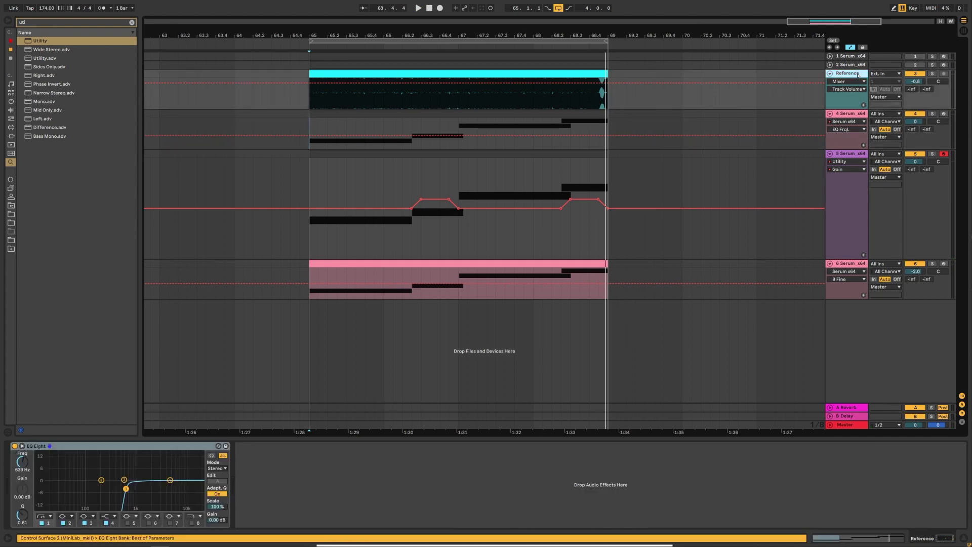
click(309, 171)
key(space)
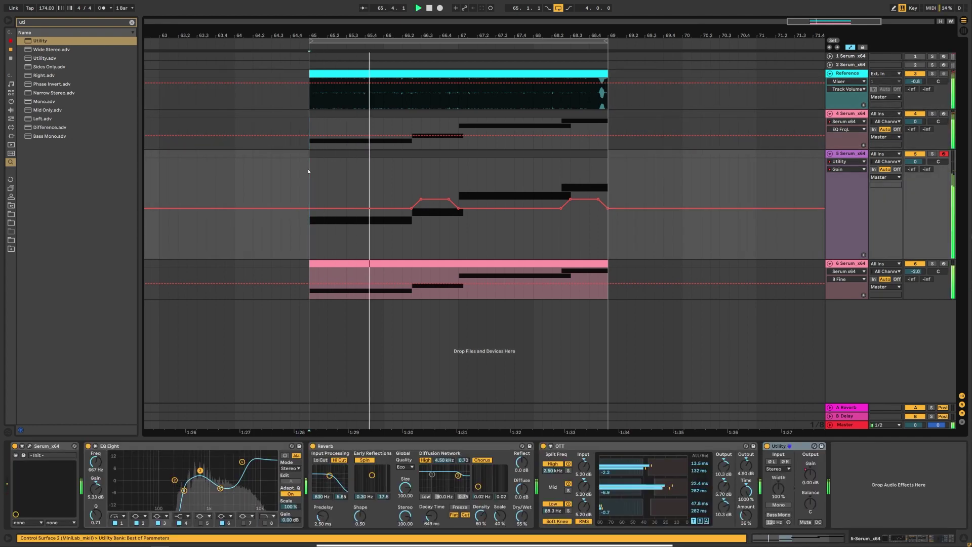
click(915, 122)
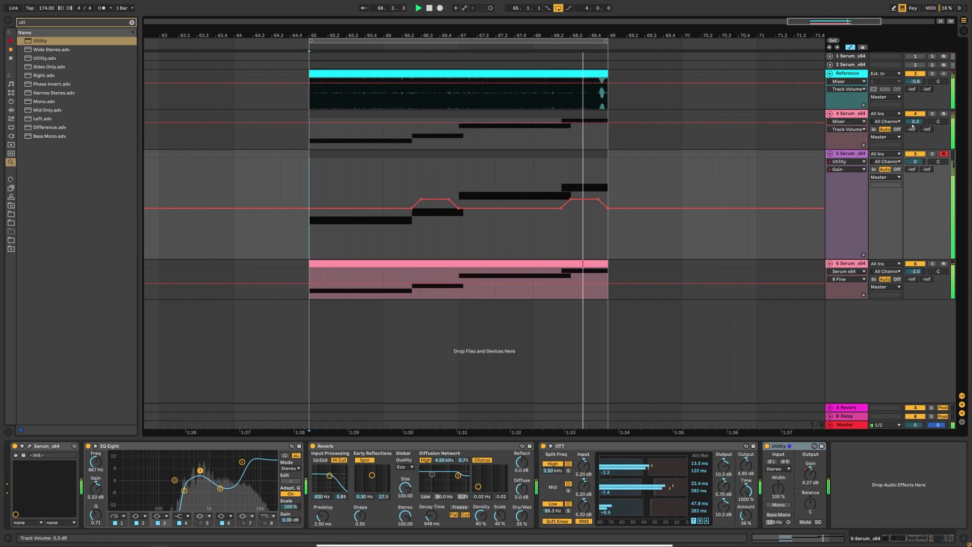
key(space)
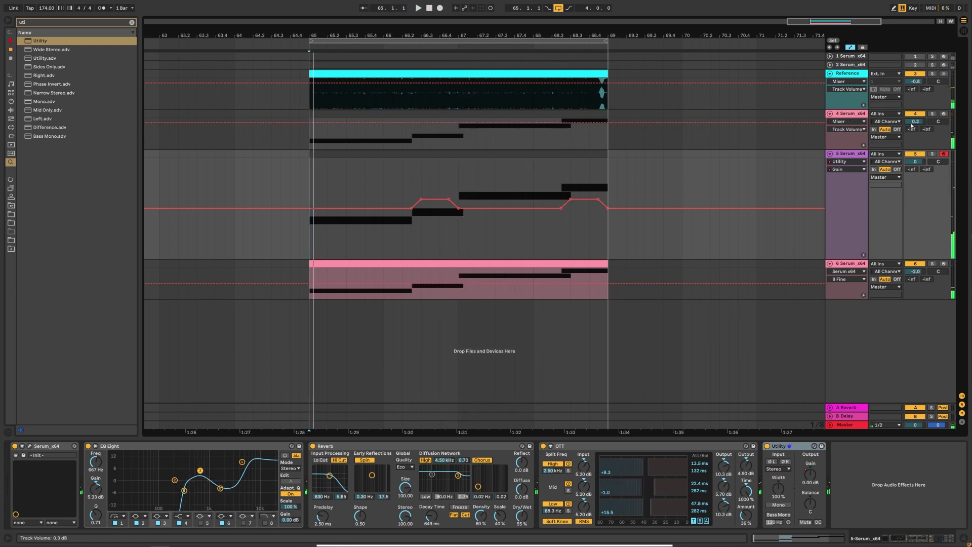